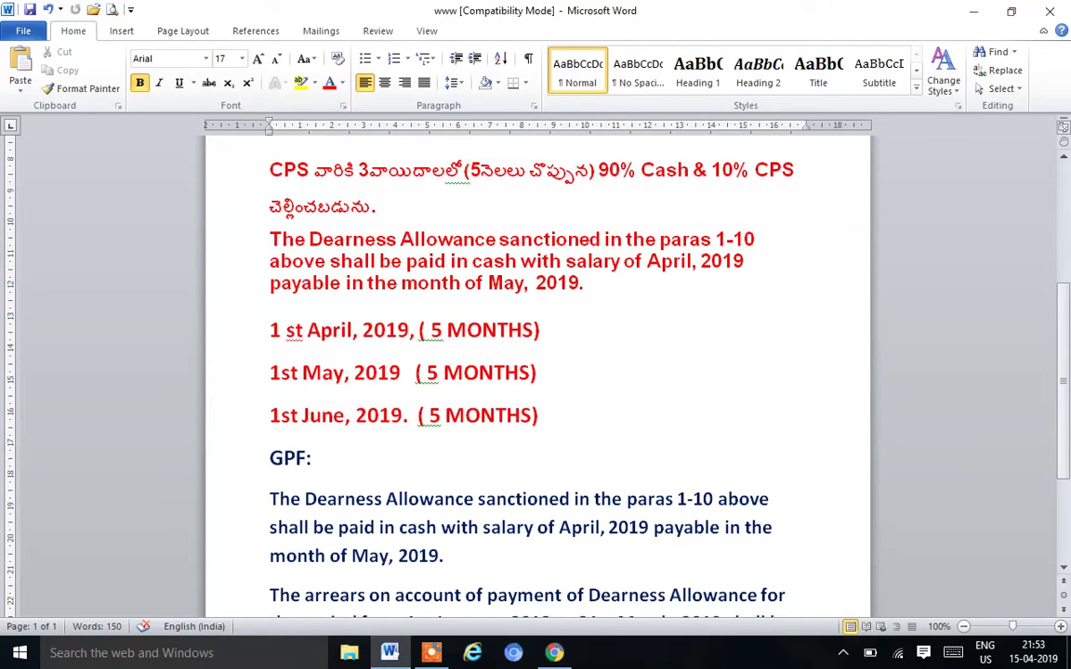
- Review the notes on paying Dearness Allowance arrears to CPS and GPF employees through to the end of the document
{"action": "scroll", "coordinate": [537, 372], "scroll_direction": "down", "scroll_amount": 2}
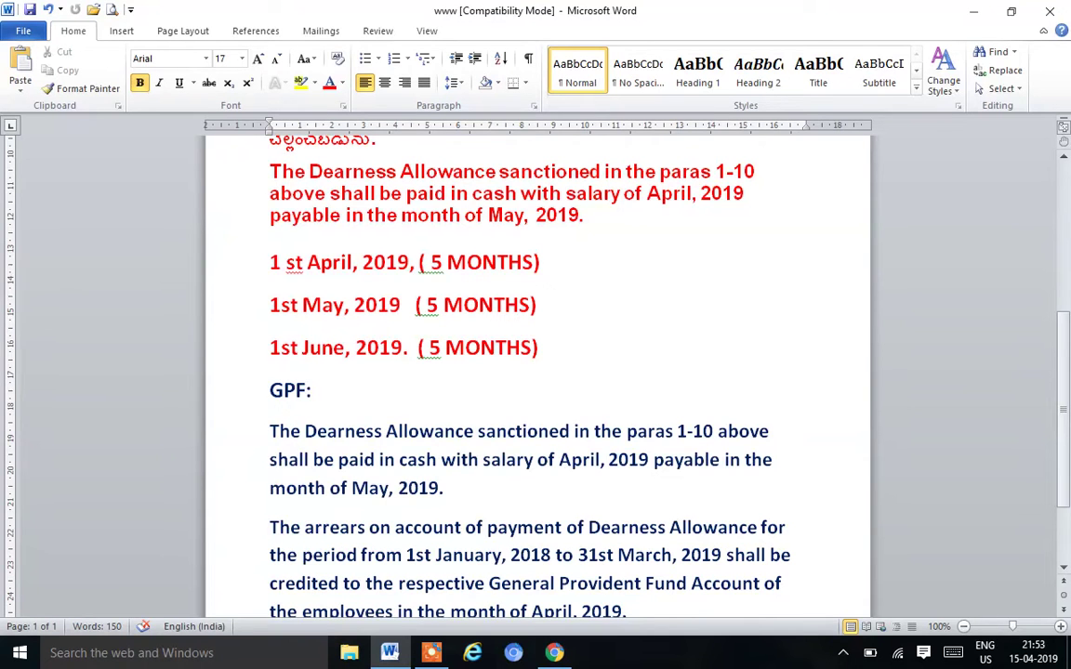
{"action": "scroll", "coordinate": [537, 372], "scroll_direction": "down", "scroll_amount": 2}
{"action": "scroll", "coordinate": [537, 372], "scroll_direction": "up", "scroll_amount": 3}
{"action": "scroll", "coordinate": [537, 372], "scroll_direction": "up", "scroll_amount": 3}
{"action": "scroll", "coordinate": [538, 372], "scroll_direction": "down", "scroll_amount": 7}
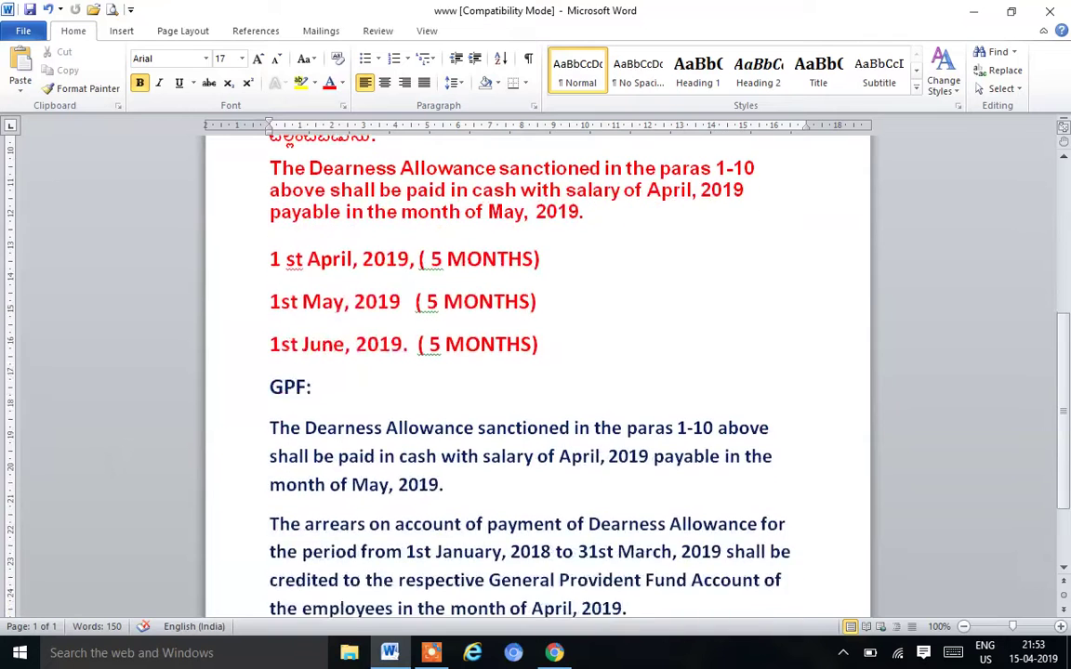
{"action": "scroll", "coordinate": [537, 372], "scroll_direction": "down", "scroll_amount": 1}
{"action": "scroll", "coordinate": [537, 372], "scroll_direction": "up", "scroll_amount": 1}
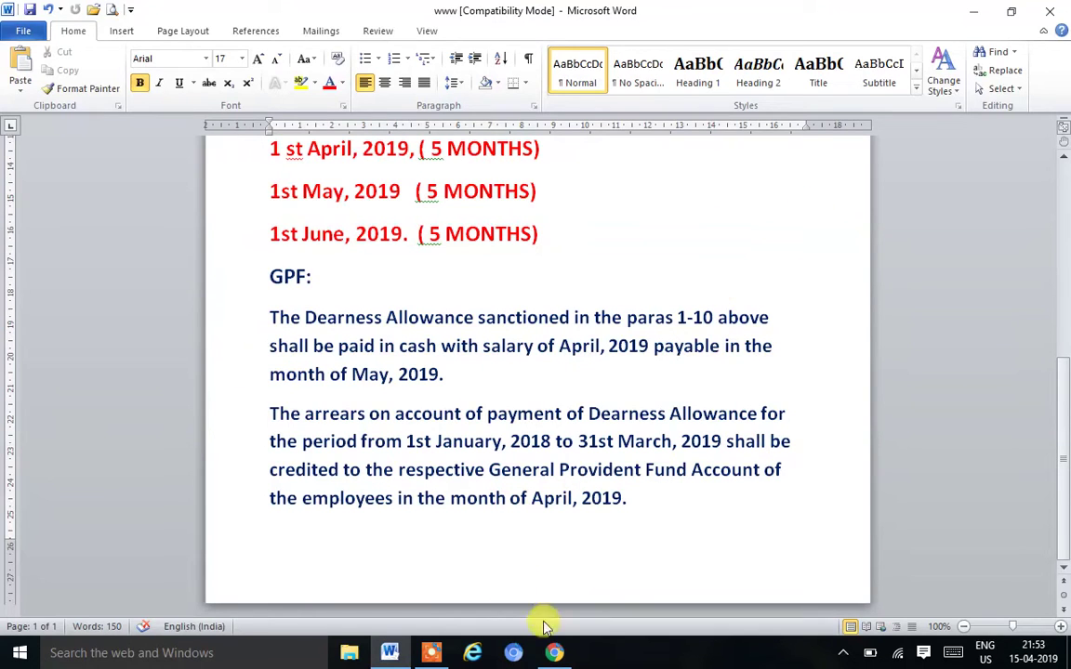
- Switch to Chrome and read the 2019FIN_MS14.pdf government order down to its ORDER paragraph
{"action": "left_click", "coordinate": [554, 653]}
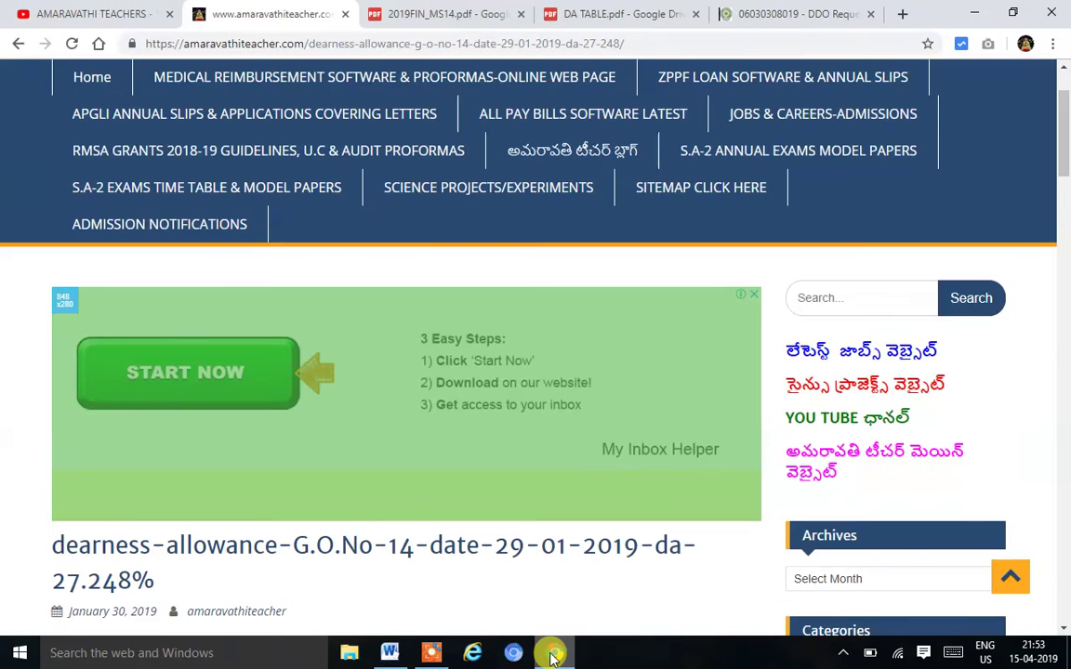
{"action": "left_click", "coordinate": [491, 16]}
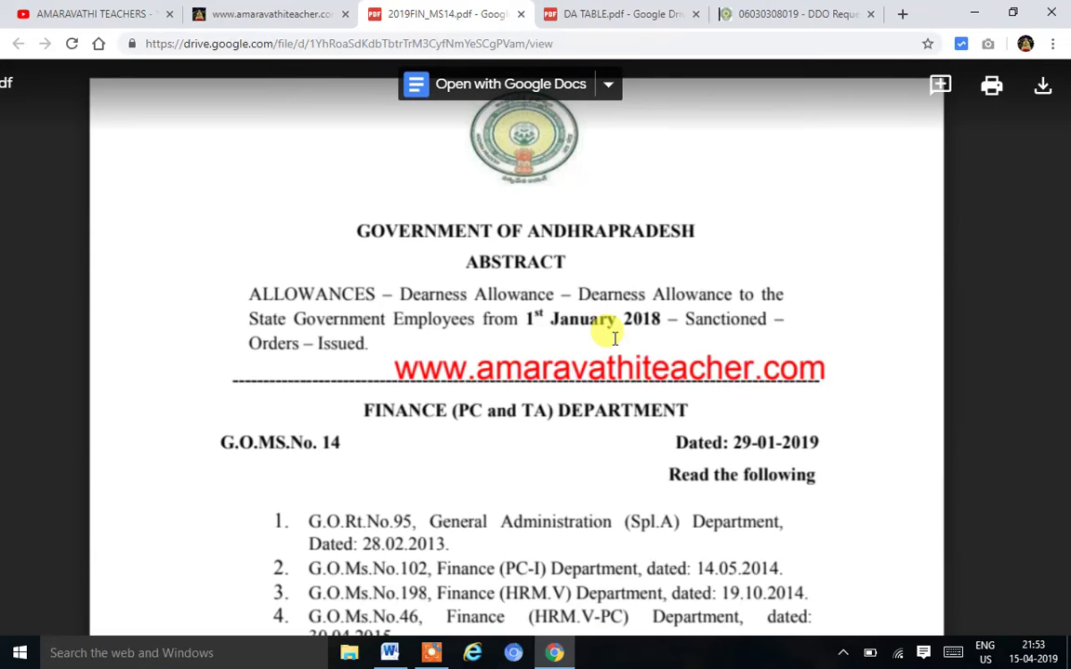
{"action": "scroll", "coordinate": [614, 339], "scroll_direction": "down", "scroll_amount": 3}
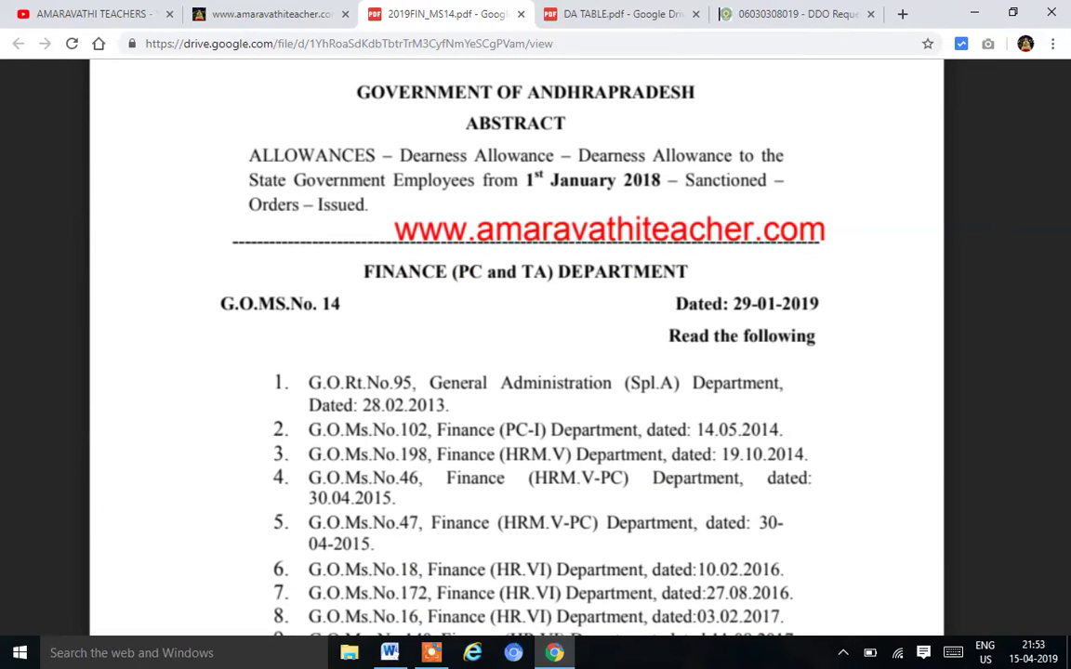
{"action": "scroll", "coordinate": [571, 74], "scroll_direction": "down", "scroll_amount": 6}
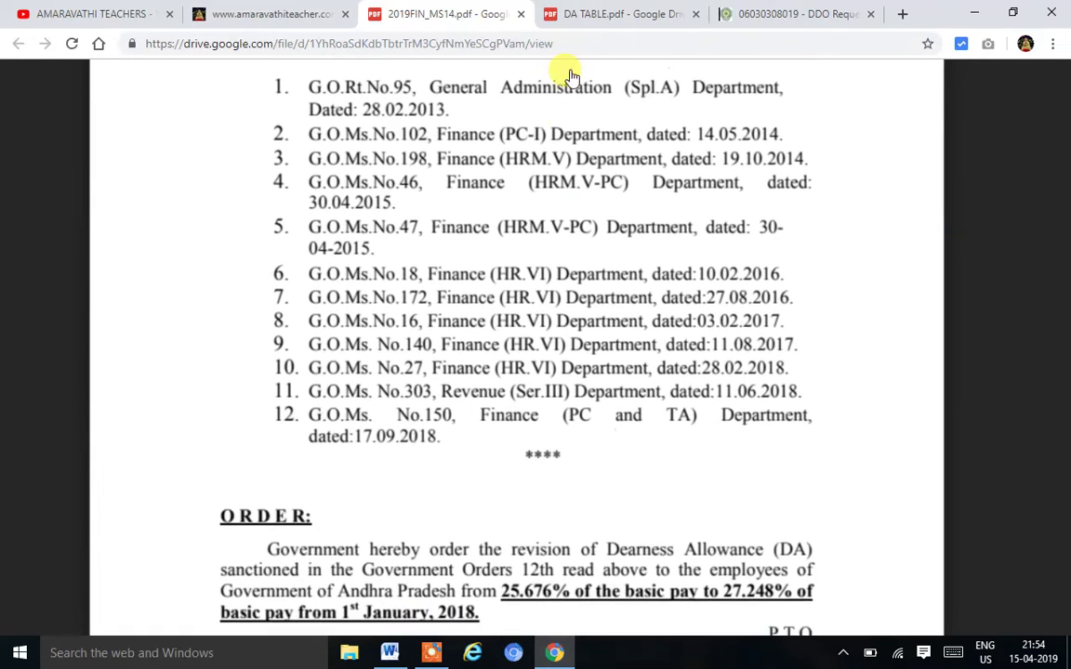
- Open DA TABLE.pdf and examine the Dearness Allowance differences by pay stage
{"action": "left_click", "coordinate": [584, 13]}
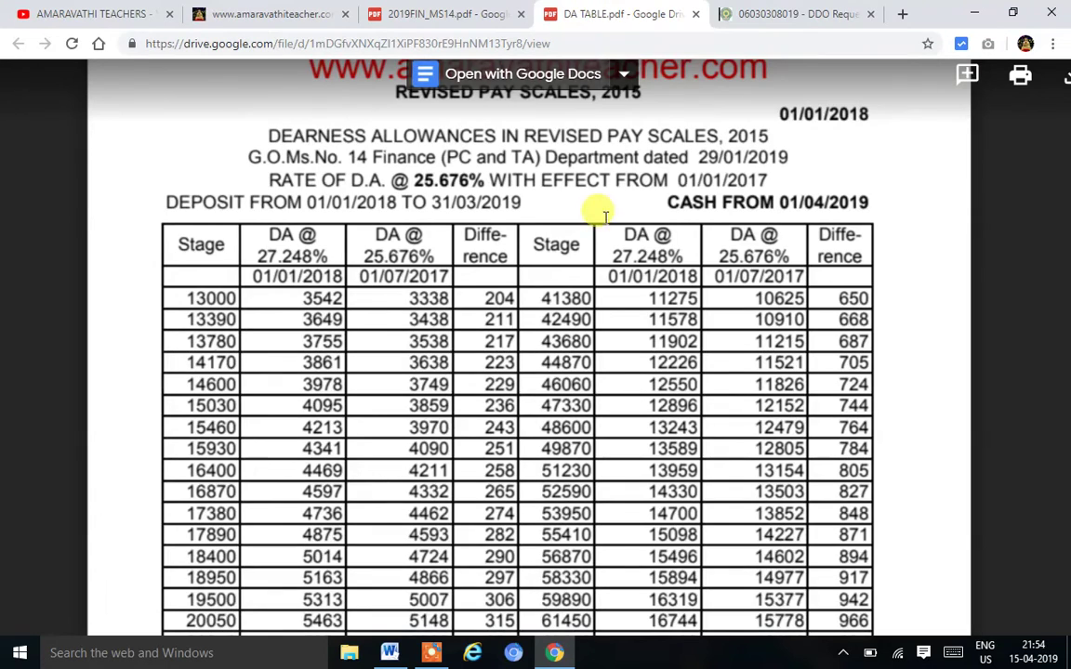
{"action": "scroll", "coordinate": [595, 160], "scroll_direction": "up", "scroll_amount": 1}
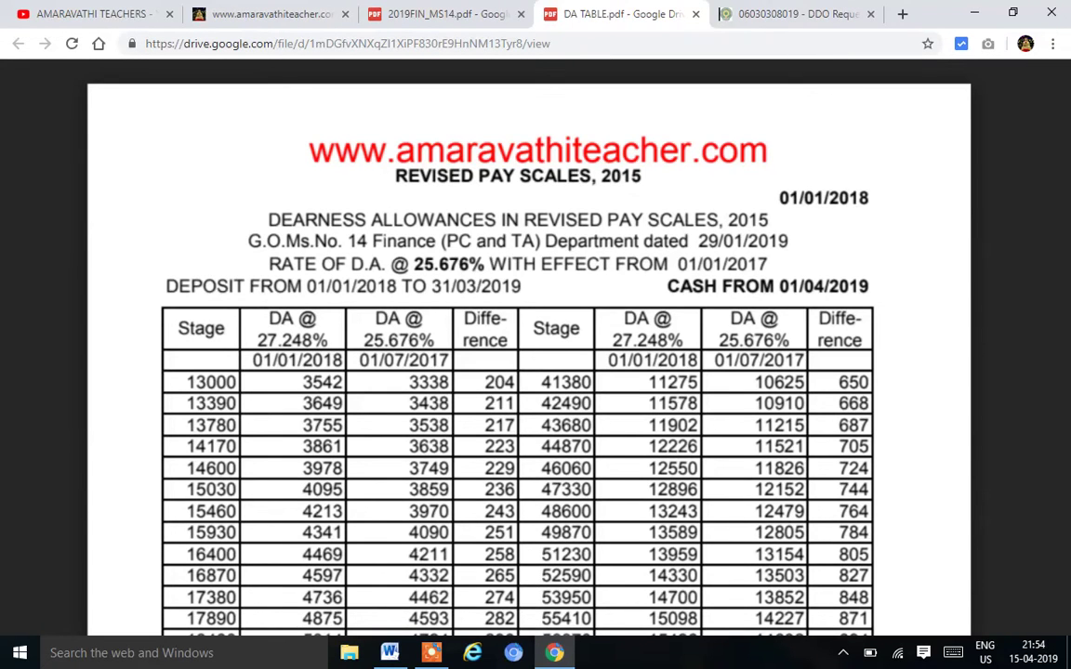
{"action": "scroll", "coordinate": [530, 353], "scroll_direction": "down", "scroll_amount": 1}
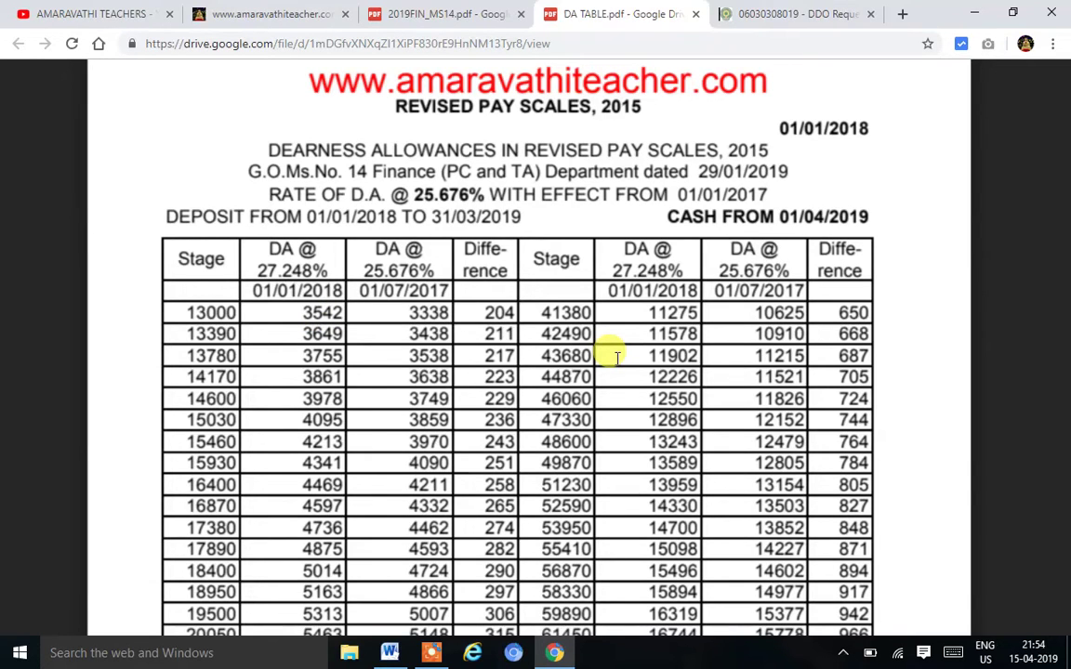
{"action": "scroll", "coordinate": [616, 355], "scroll_direction": "up", "scroll_amount": 1}
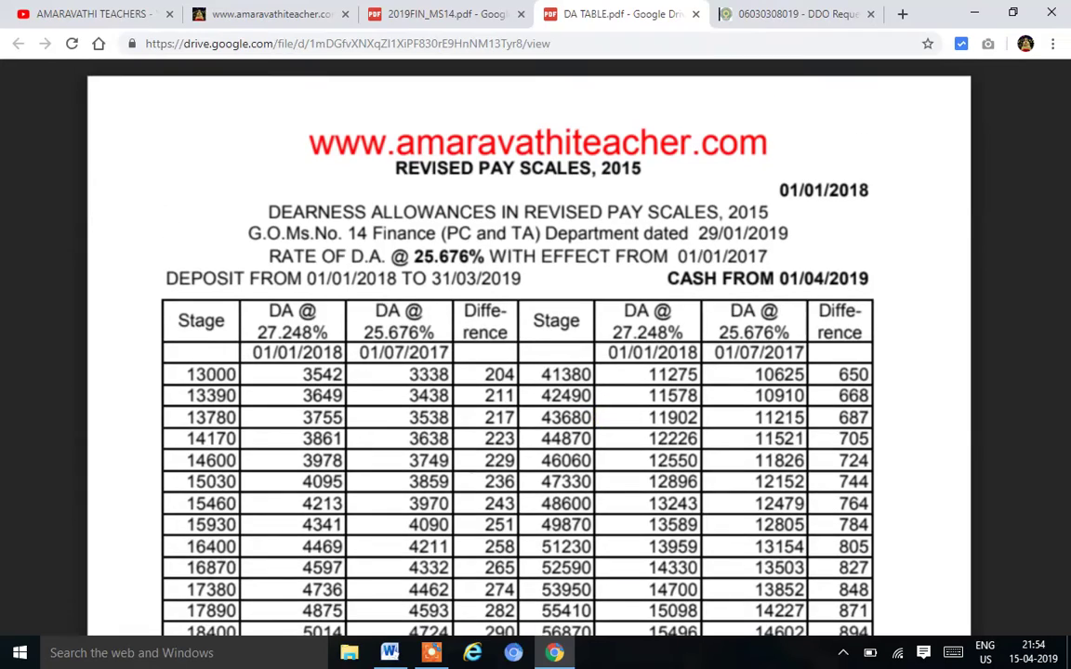
{"action": "scroll", "coordinate": [868, 174], "scroll_direction": "down", "scroll_amount": 5}
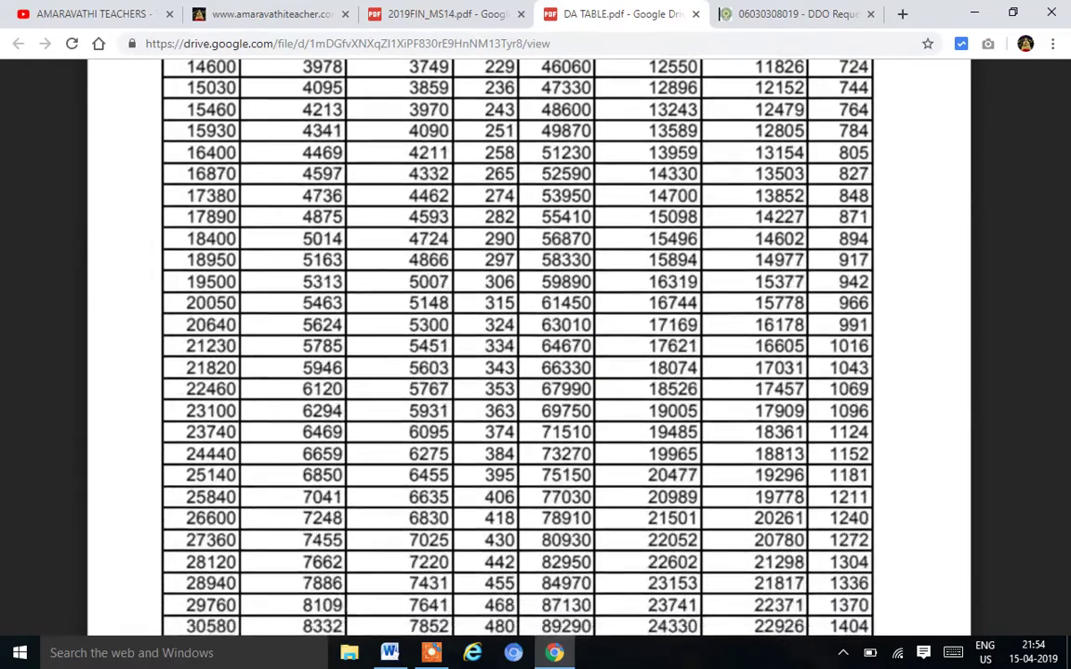
{"action": "scroll", "coordinate": [868, 174], "scroll_direction": "up", "scroll_amount": 6}
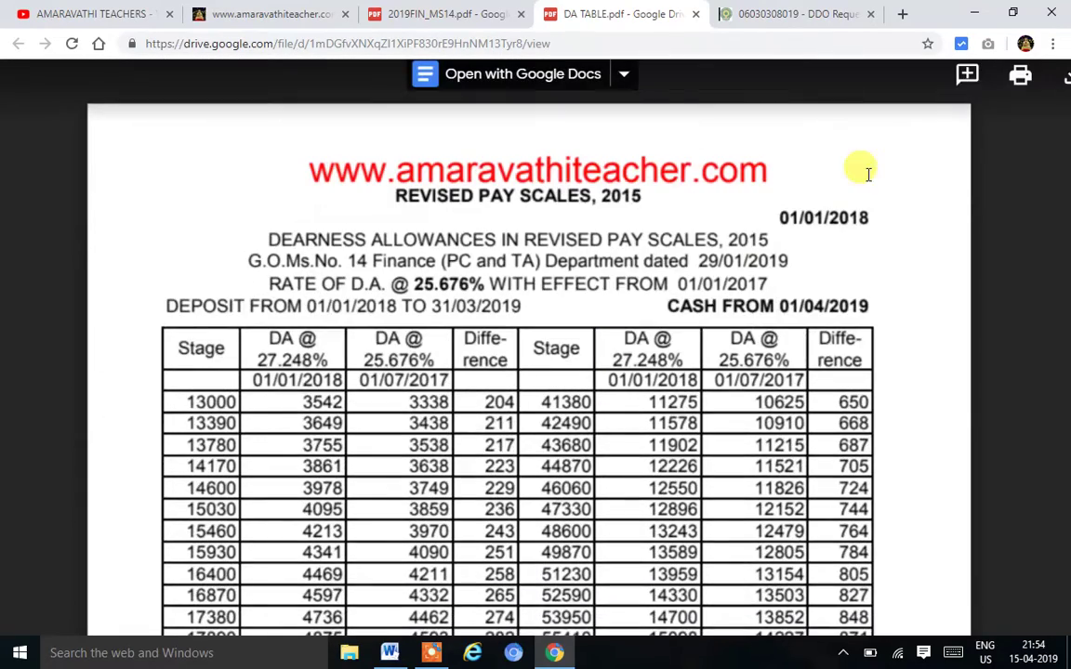
{"action": "left_click", "coordinate": [802, 17]}
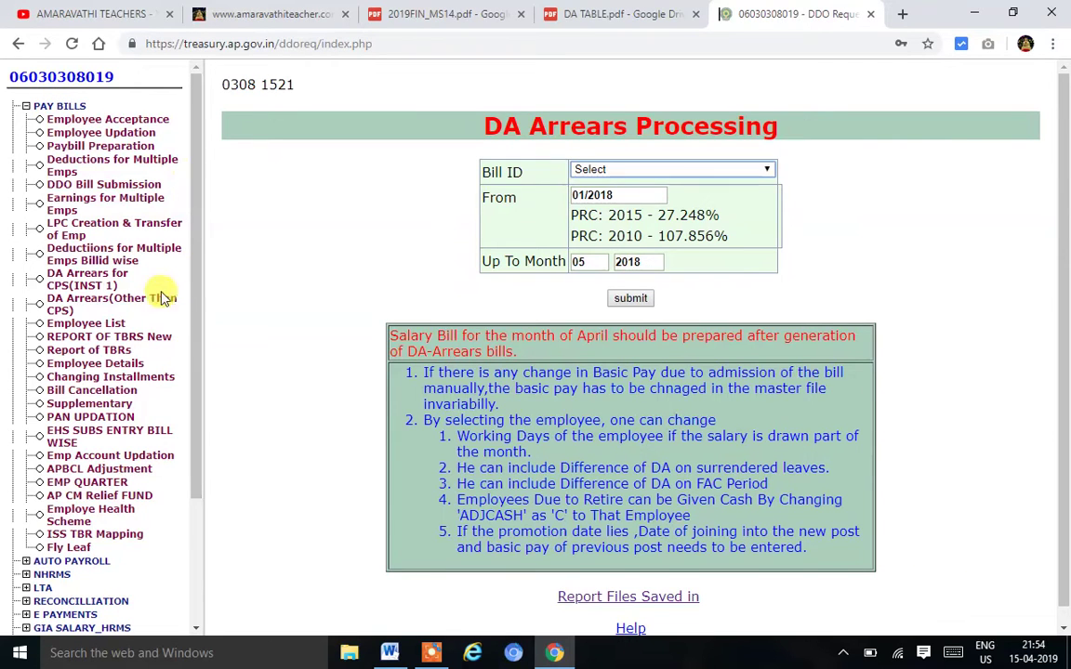
{"action": "left_click", "coordinate": [86, 291]}
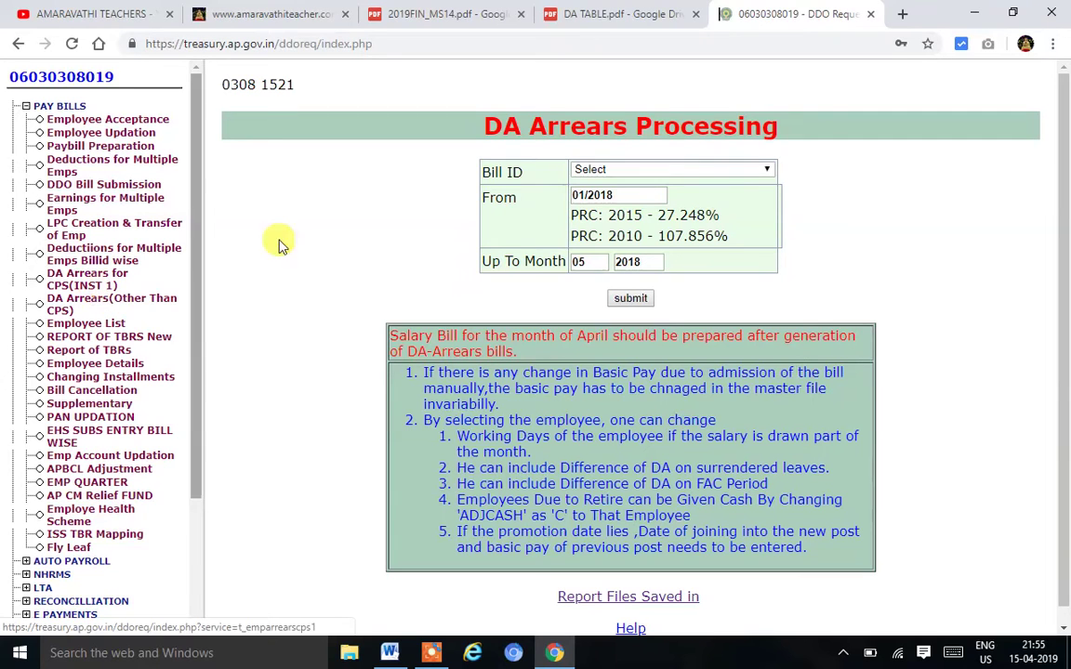
{"action": "left_click", "coordinate": [617, 169]}
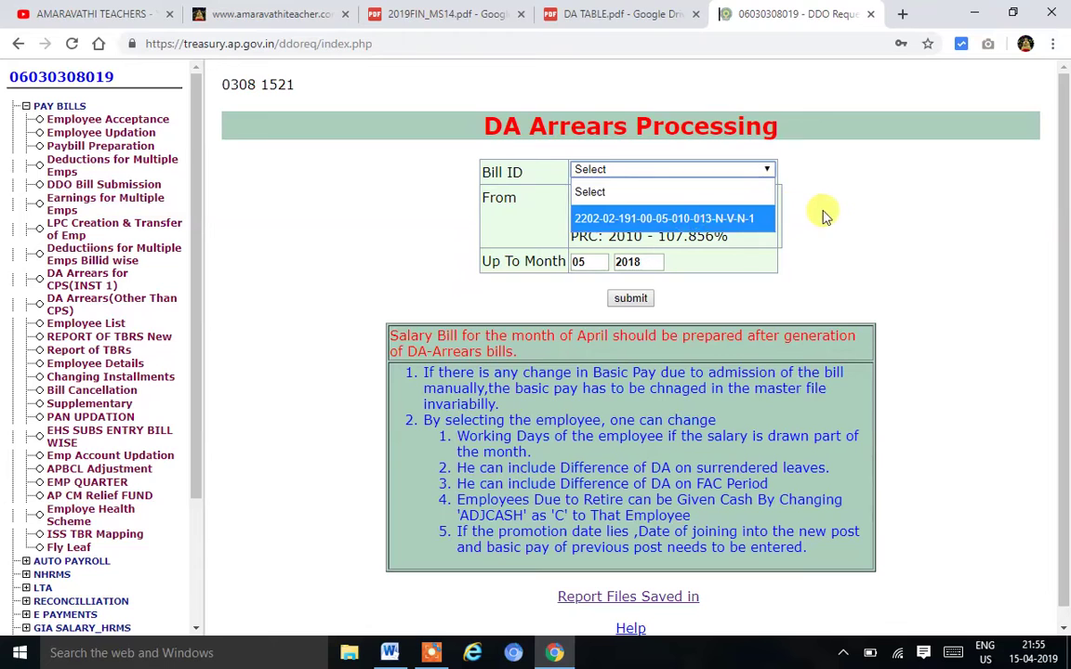
{"action": "left_click", "coordinate": [747, 191]}
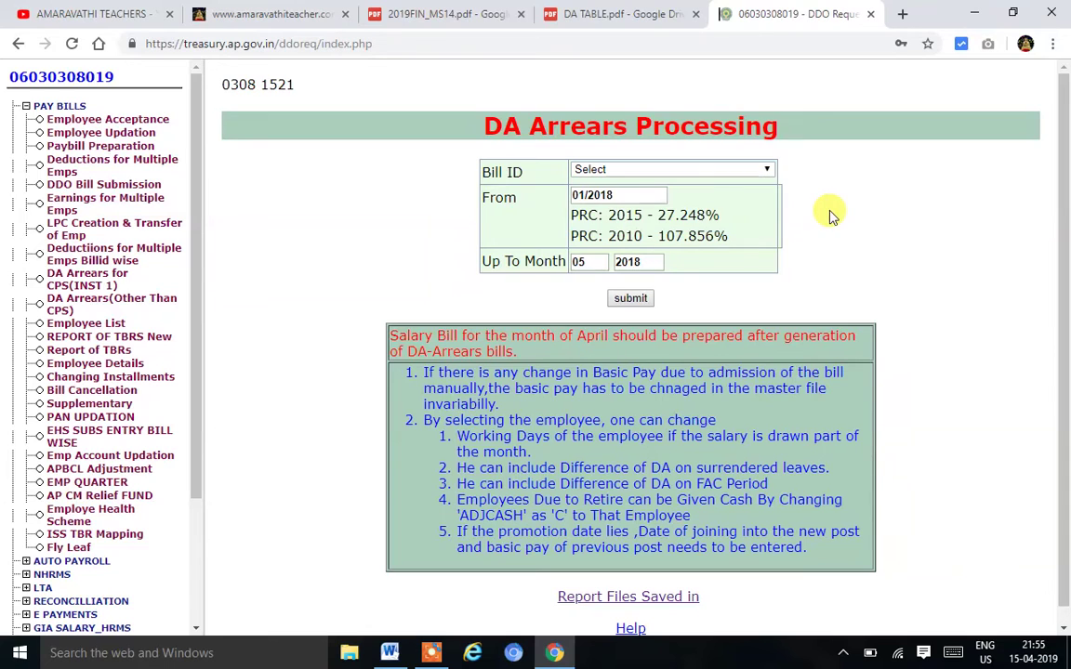
{"action": "left_click", "coordinate": [725, 173]}
{"action": "left_click", "coordinate": [753, 218]}
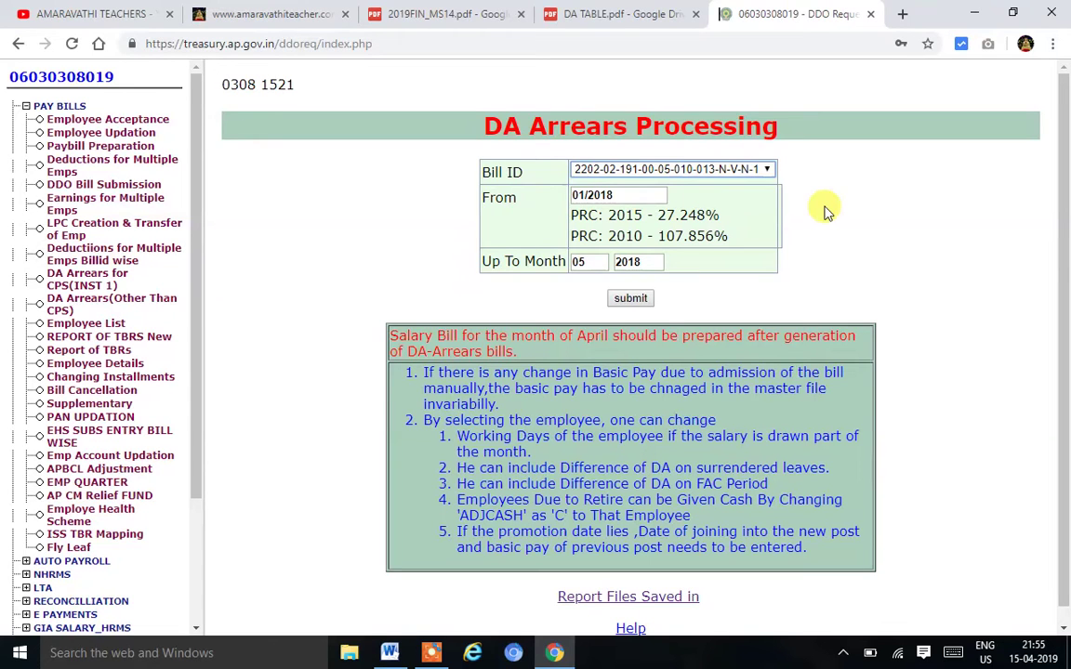
{"action": "scroll", "coordinate": [827, 212], "scroll_direction": "down", "scroll_amount": 1}
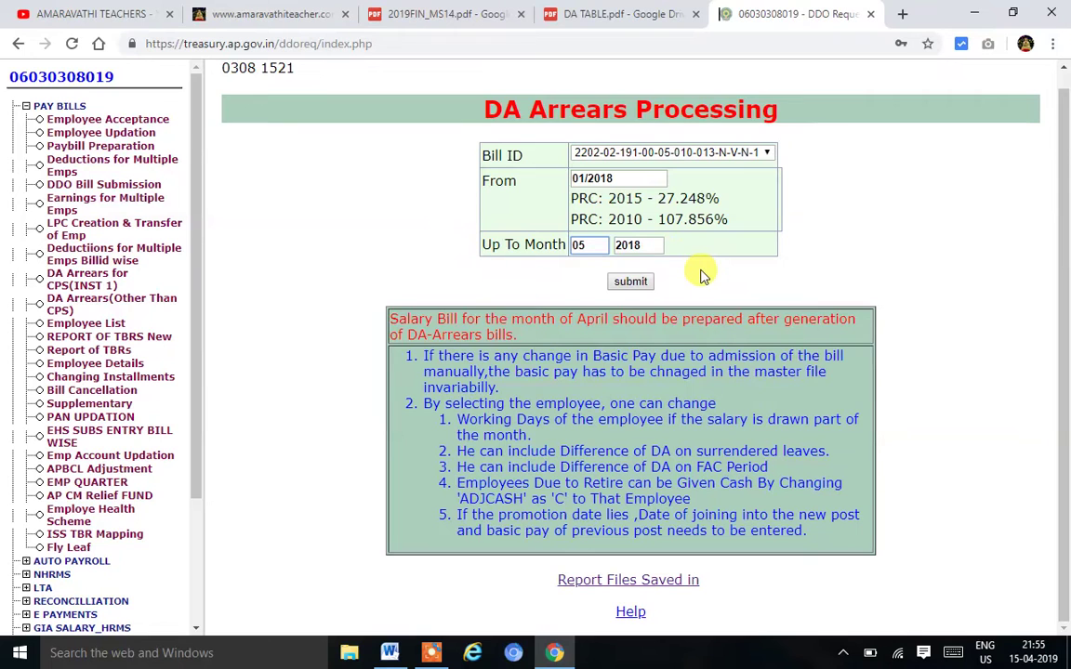
{"action": "left_click", "coordinate": [630, 284]}
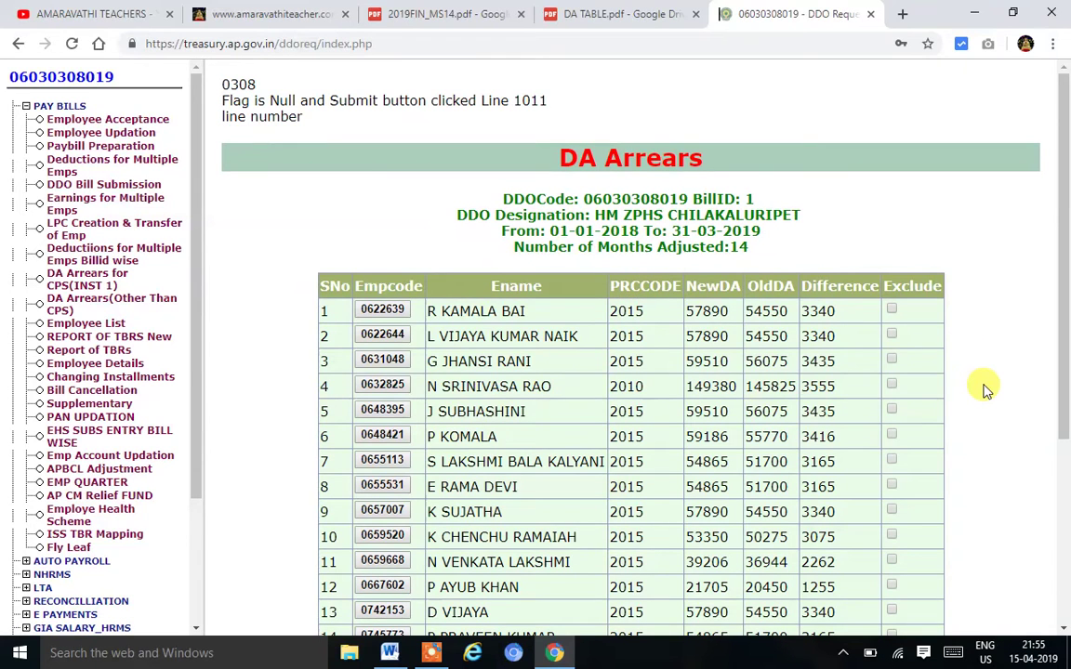
- Open the first listed employee's DA arrears details and check the AdjCash entries of the CPS and CSS_GPF rows
{"action": "scroll", "coordinate": [985, 388], "scroll_direction": "down", "scroll_amount": 3}
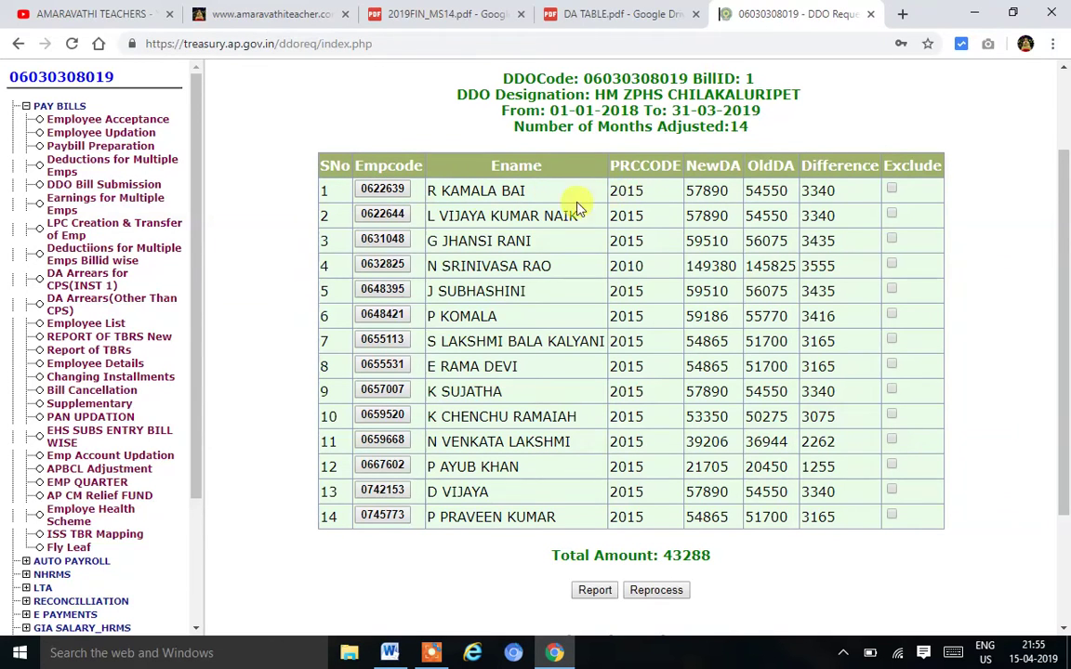
{"action": "left_click", "coordinate": [376, 193]}
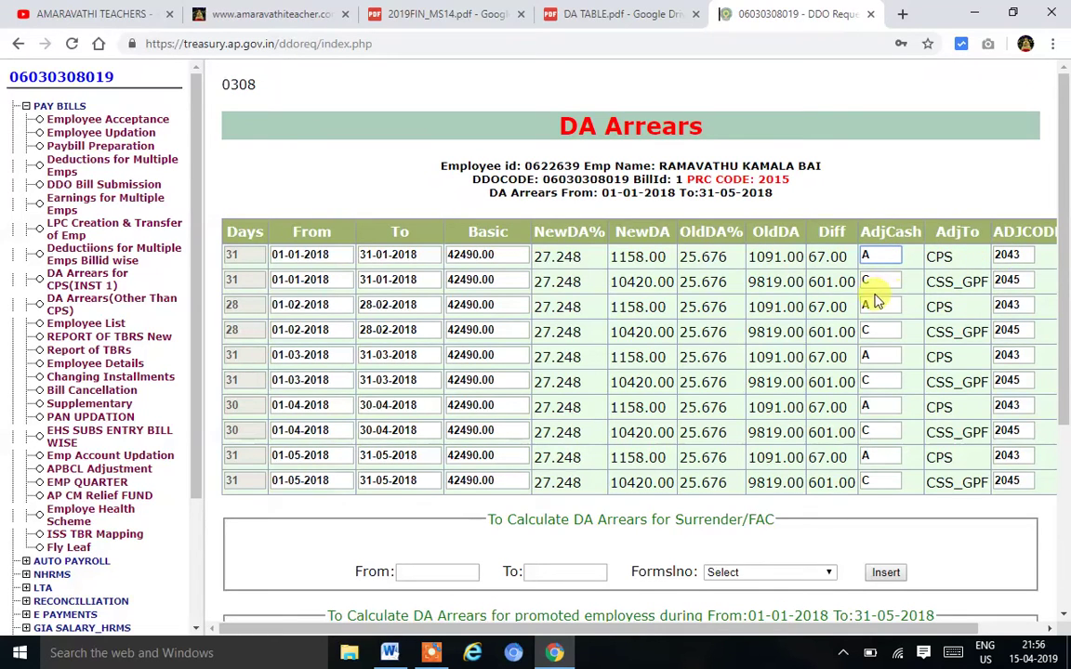
{"action": "left_click", "coordinate": [871, 282]}
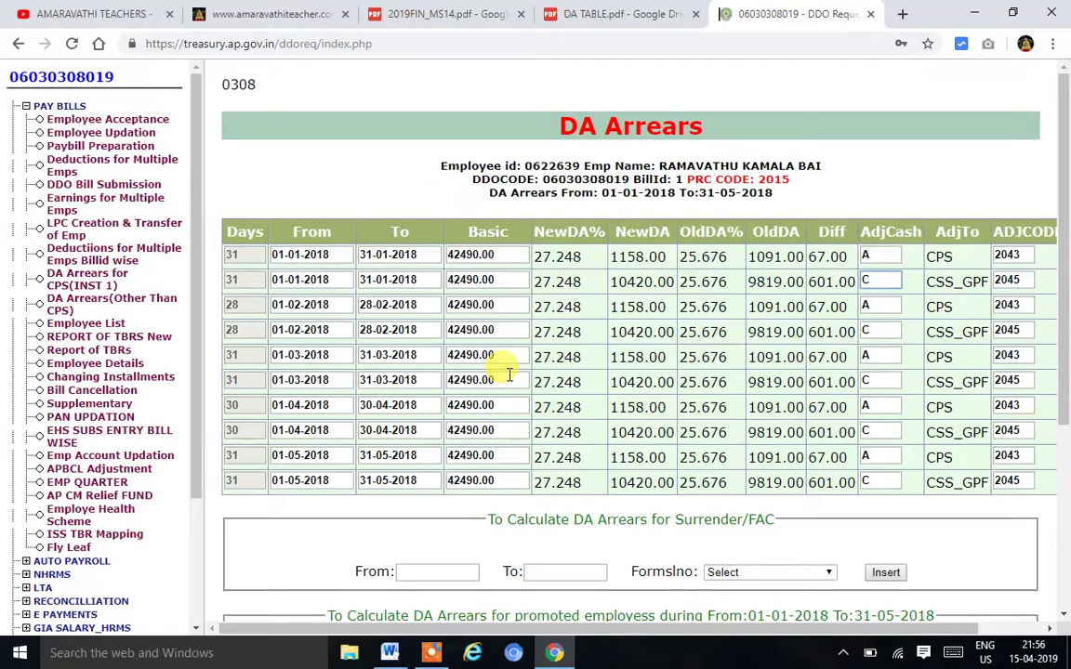
- Examine the employee's Surrender/FAC and promoted-employee arrears sections and the adjustment codes, and return to the DA arrears employee list
{"action": "scroll", "coordinate": [509, 373], "scroll_direction": "down", "scroll_amount": 1}
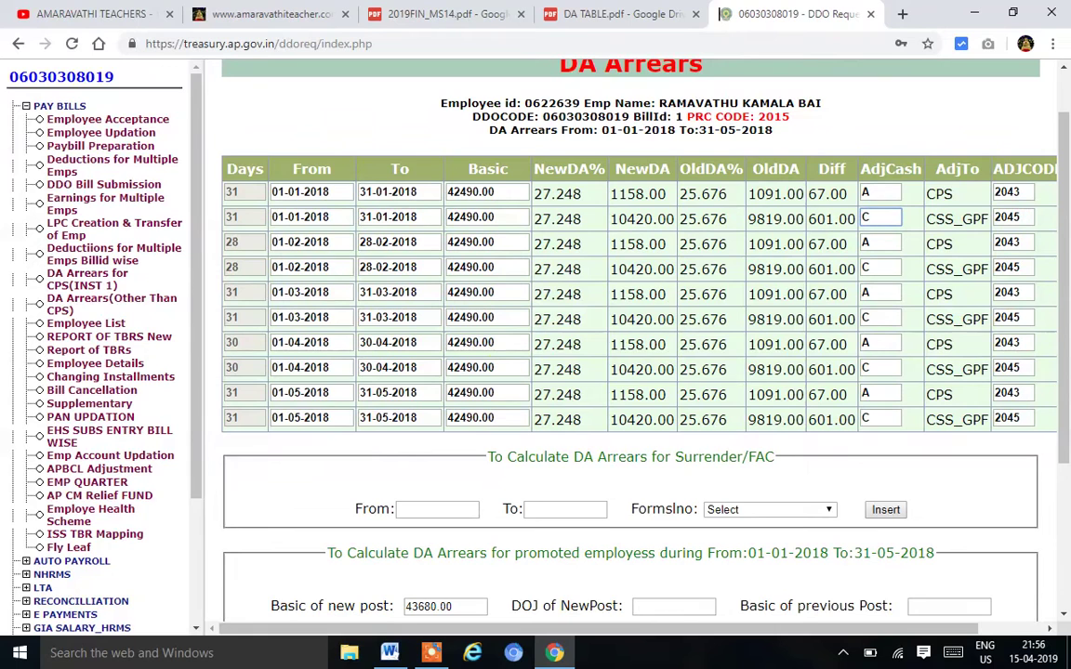
{"action": "left_click", "coordinate": [428, 511]}
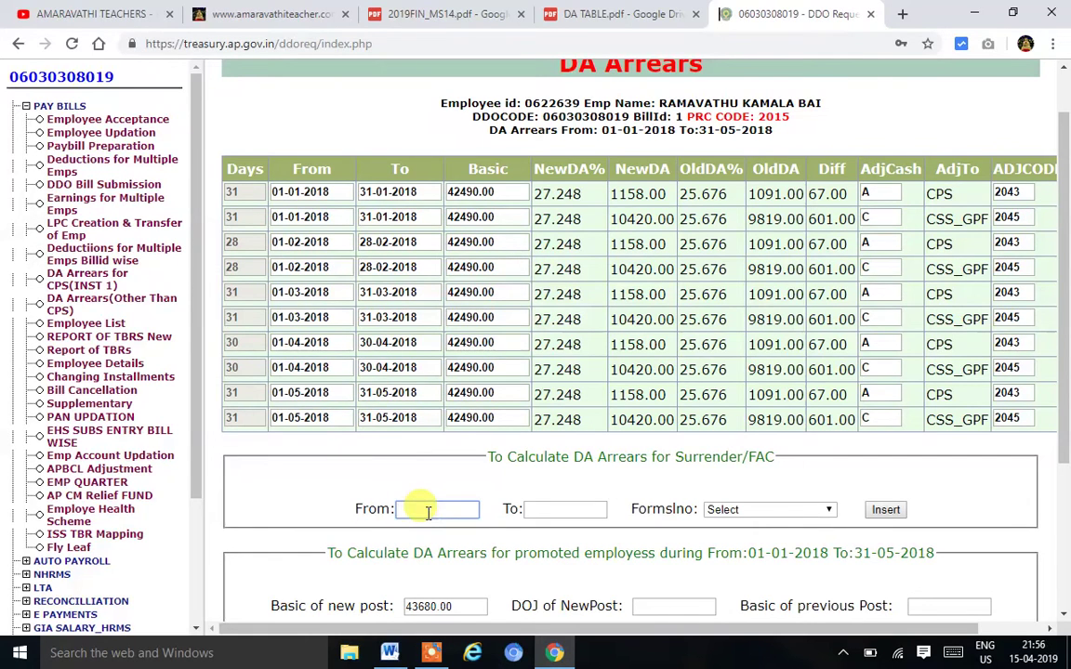
{"action": "left_click", "coordinate": [730, 521]}
{"action": "left_click", "coordinate": [733, 518]}
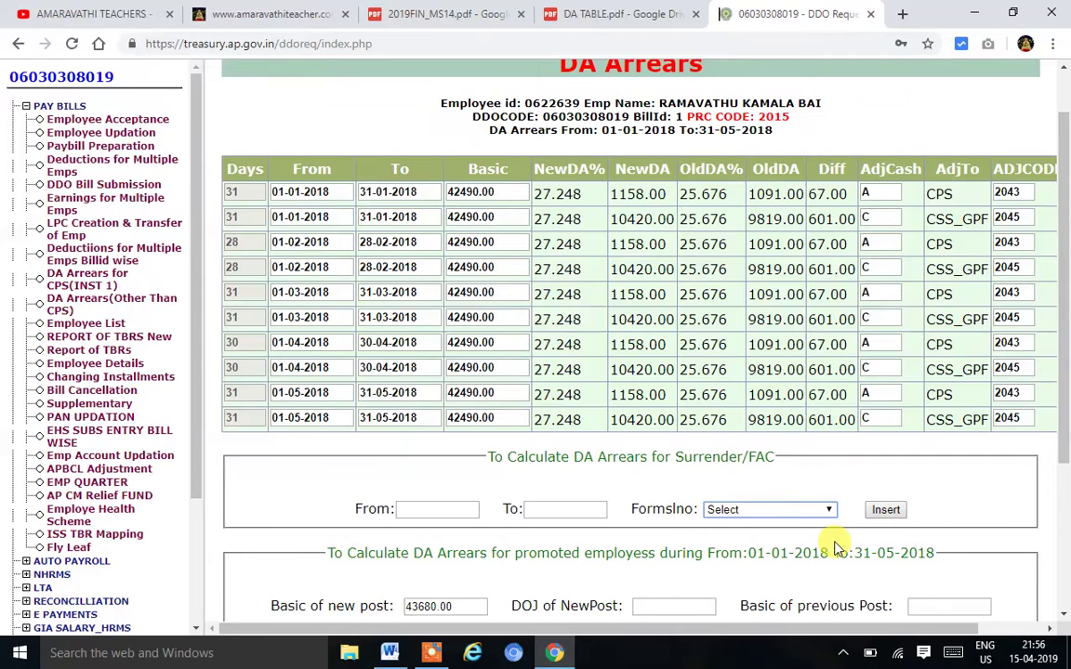
{"action": "scroll", "coordinate": [834, 548], "scroll_direction": "down", "scroll_amount": 2}
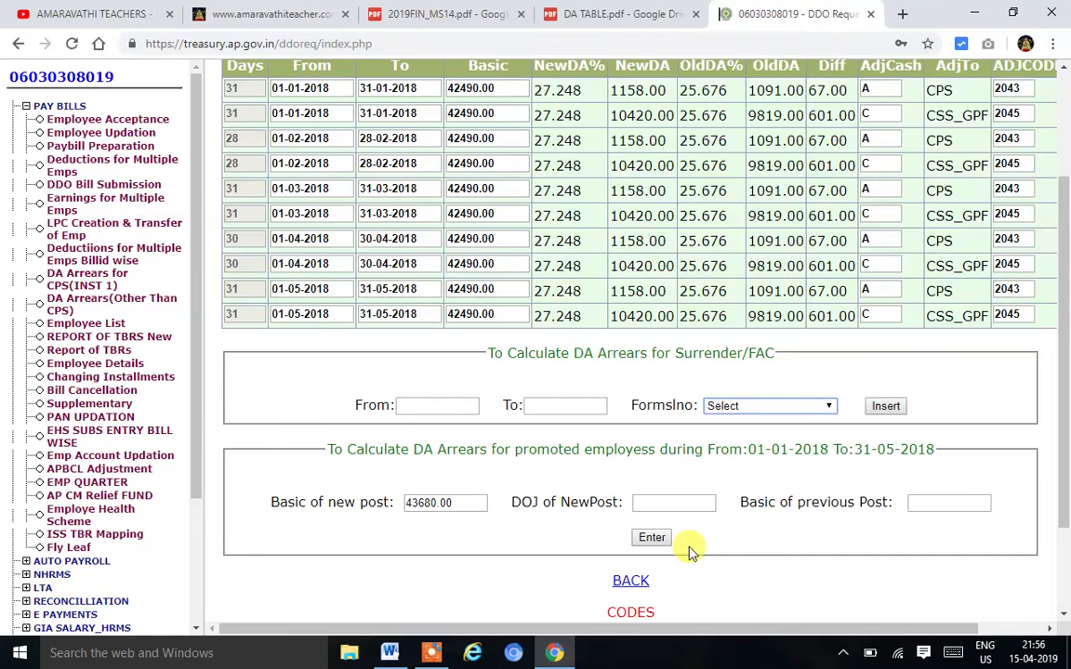
{"action": "scroll", "coordinate": [688, 551], "scroll_direction": "up", "scroll_amount": 2}
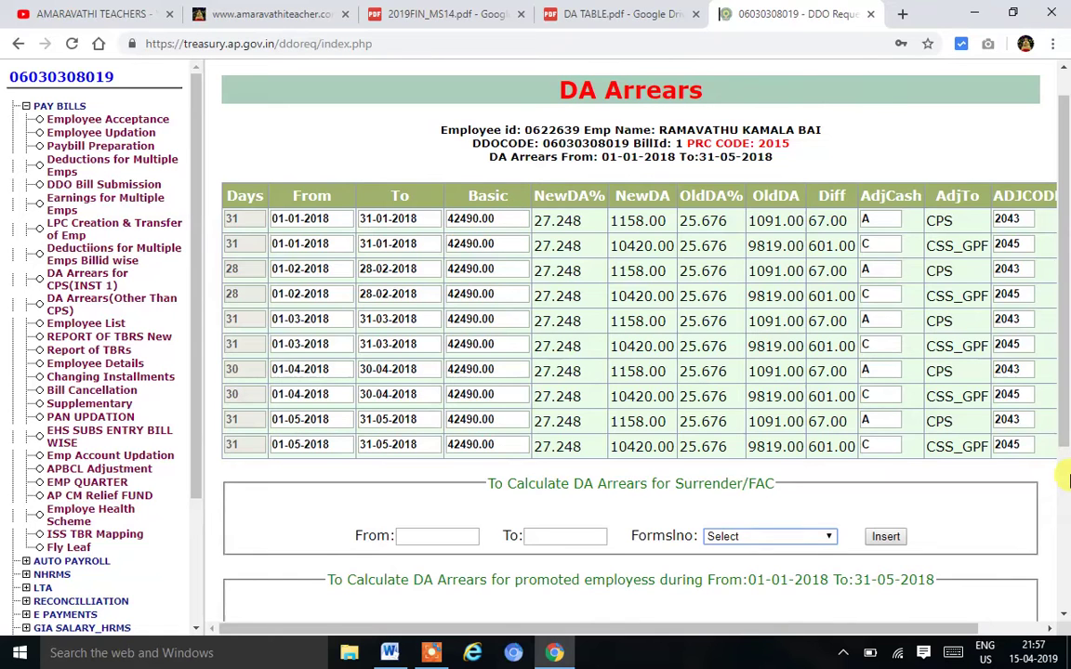
{"action": "scroll", "coordinate": [1066, 481], "scroll_direction": "down", "scroll_amount": 3}
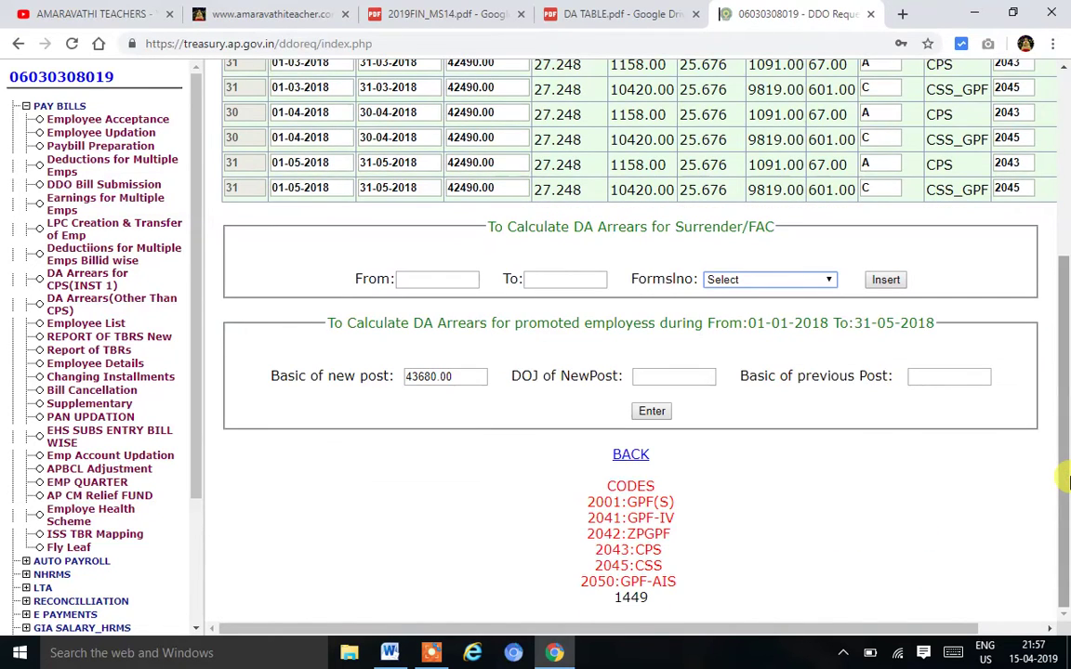
{"action": "left_click", "coordinate": [630, 455]}
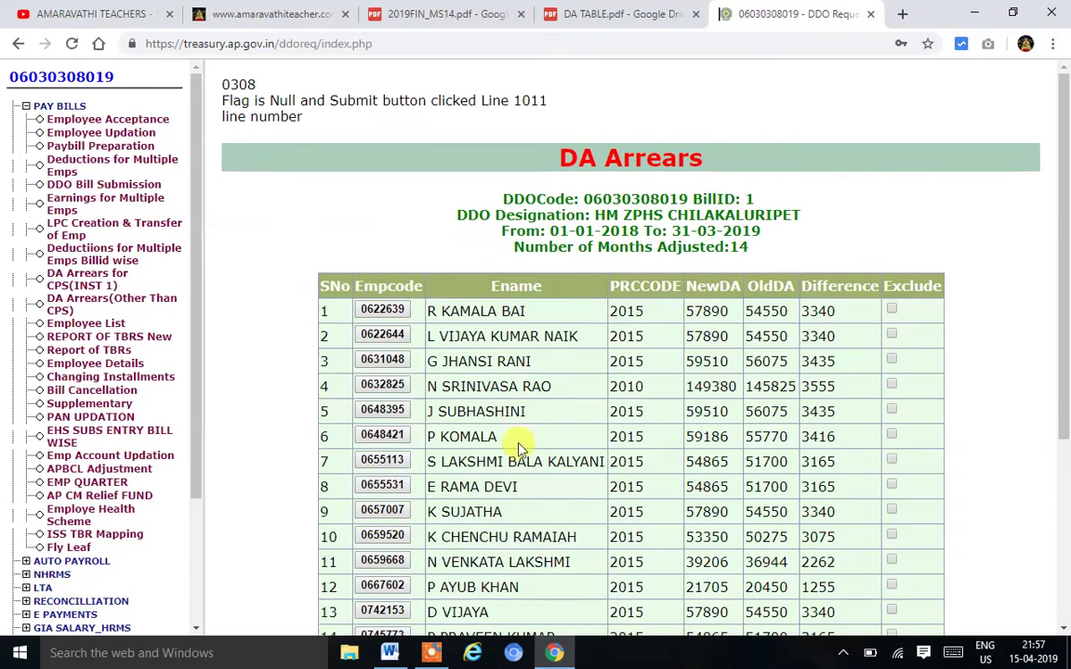
- Review the employees' DA arrears list down to the Deleted Employees section, briefly revisiting DA TABLE.pdf
{"action": "scroll", "coordinate": [517, 452], "scroll_direction": "down", "scroll_amount": 3}
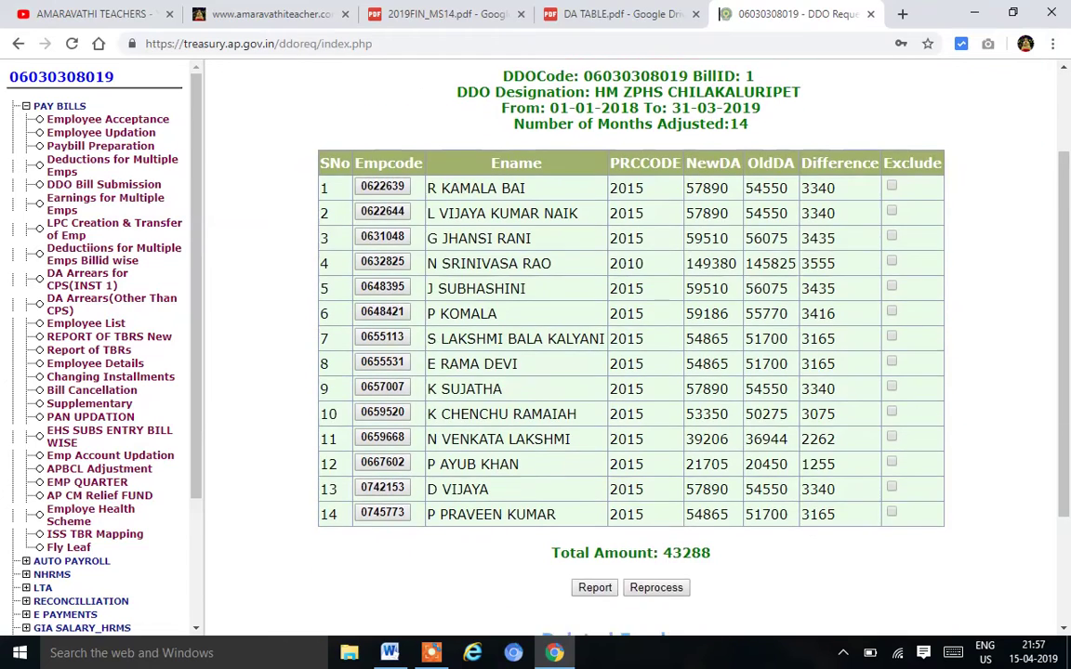
{"action": "scroll", "coordinate": [518, 419], "scroll_direction": "up", "scroll_amount": 1}
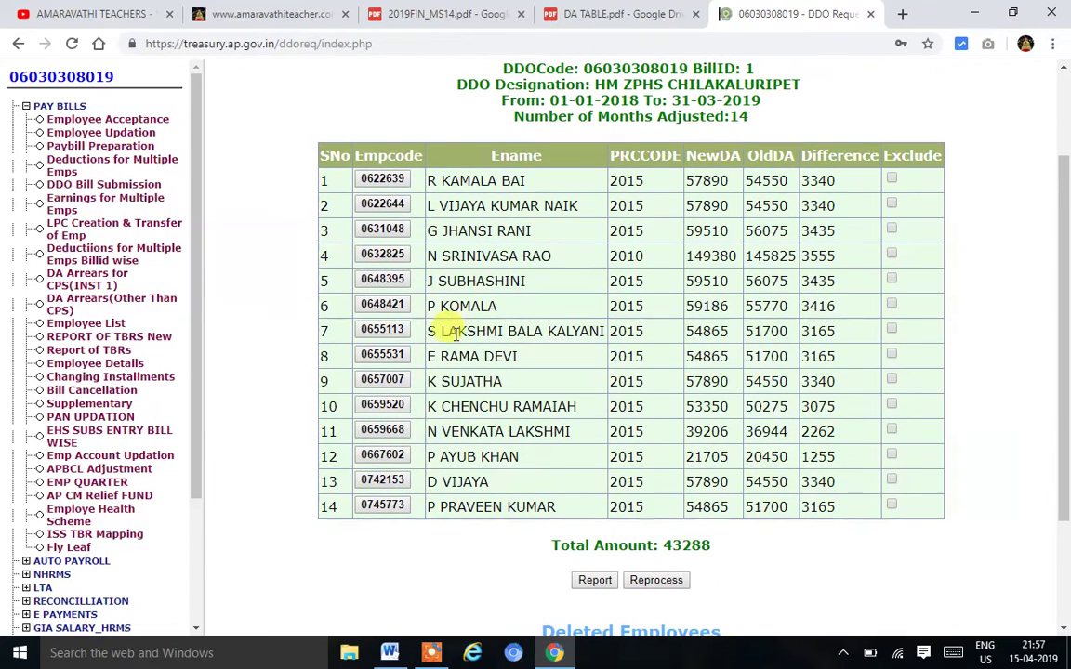
{"action": "left_click", "coordinate": [598, 13]}
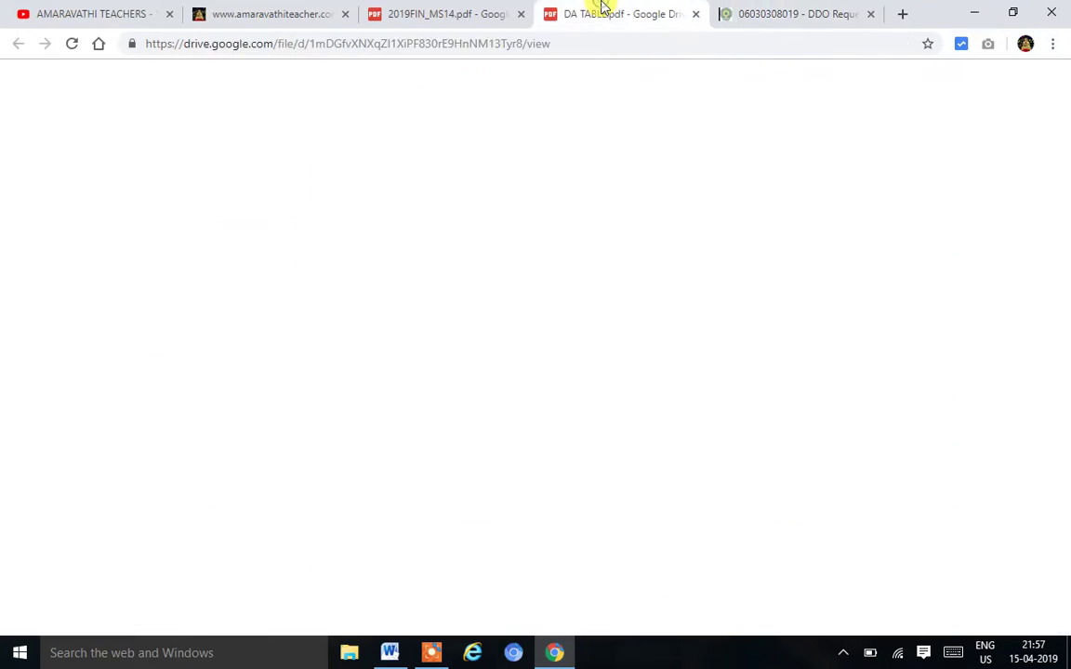
{"action": "left_click", "coordinate": [770, 11]}
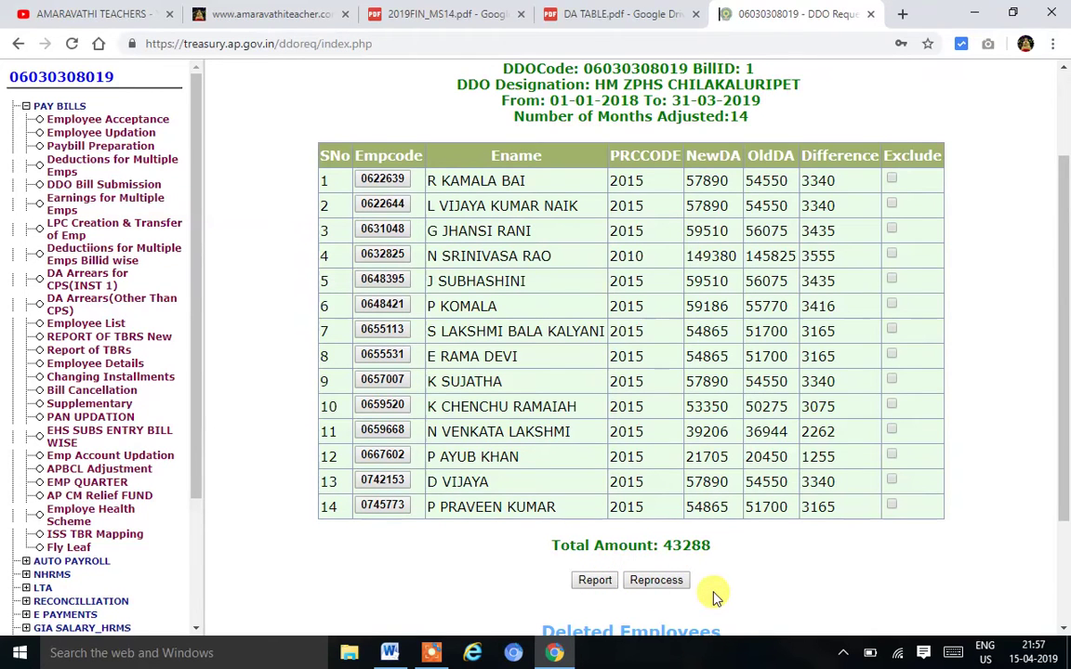
{"action": "scroll", "coordinate": [714, 597], "scroll_direction": "down", "scroll_amount": 3}
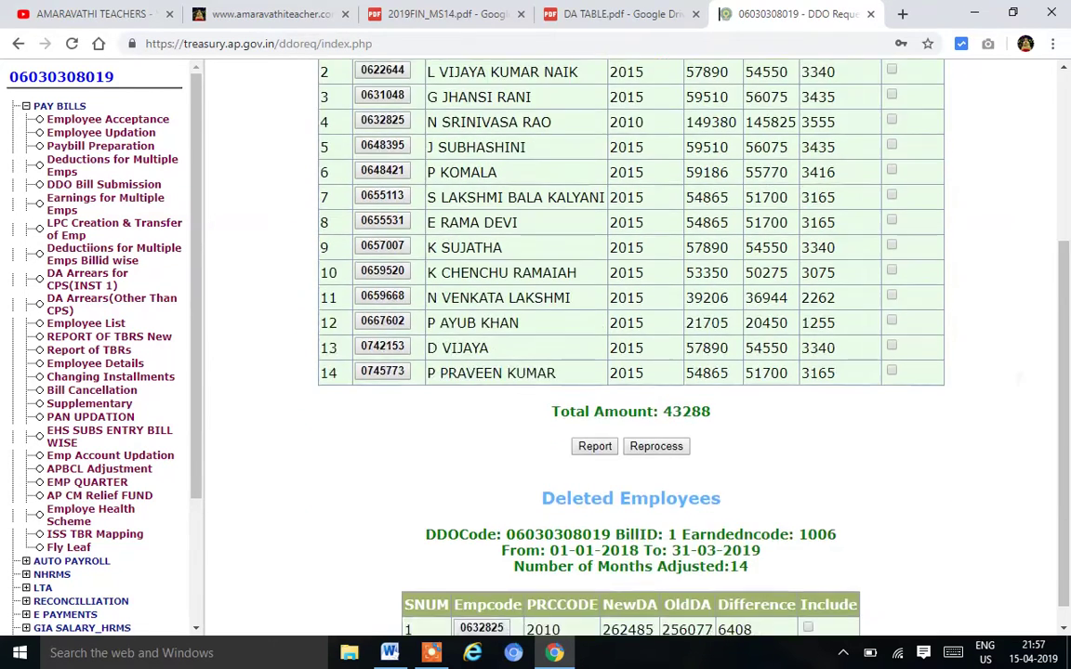
{"action": "scroll", "coordinate": [630, 343], "scroll_direction": "up", "scroll_amount": 4}
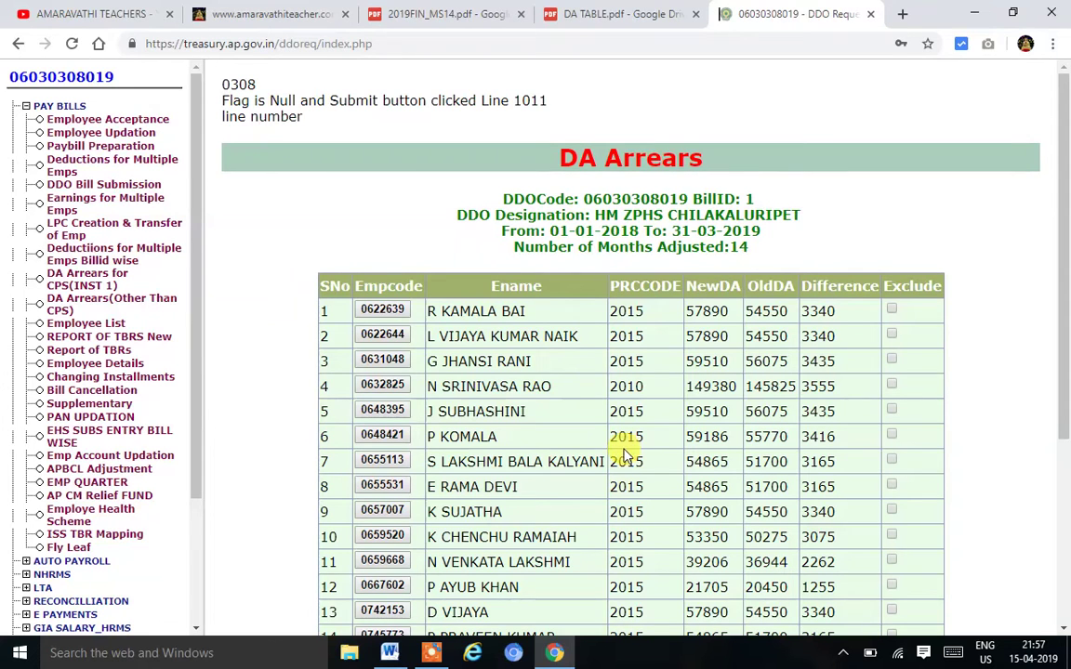
{"action": "left_click", "coordinate": [118, 303]}
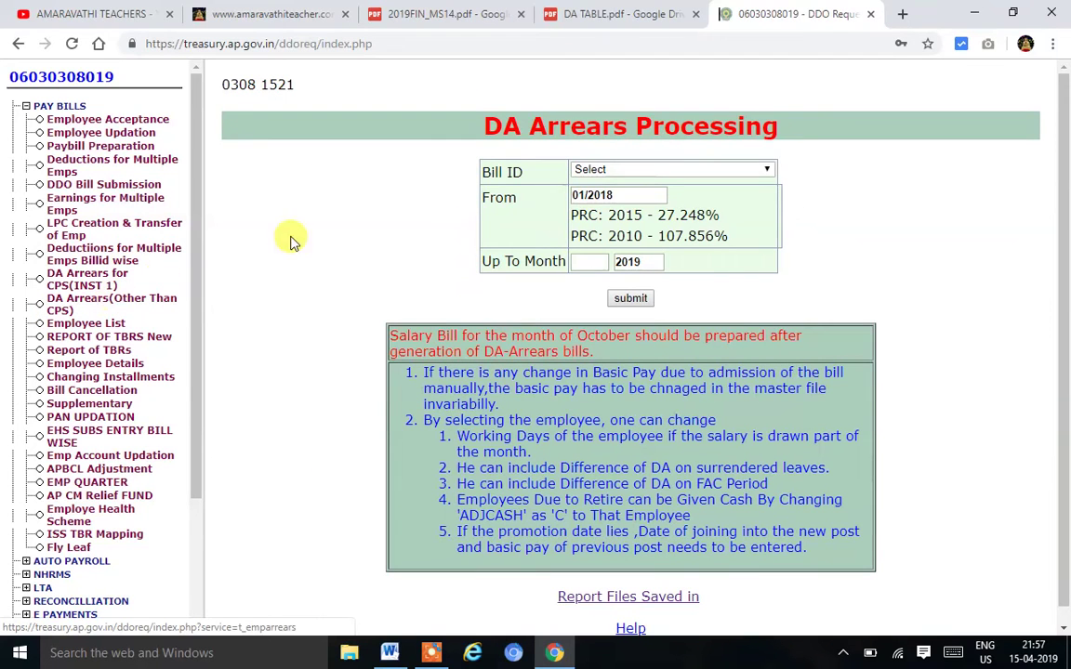
{"action": "left_click", "coordinate": [643, 172]}
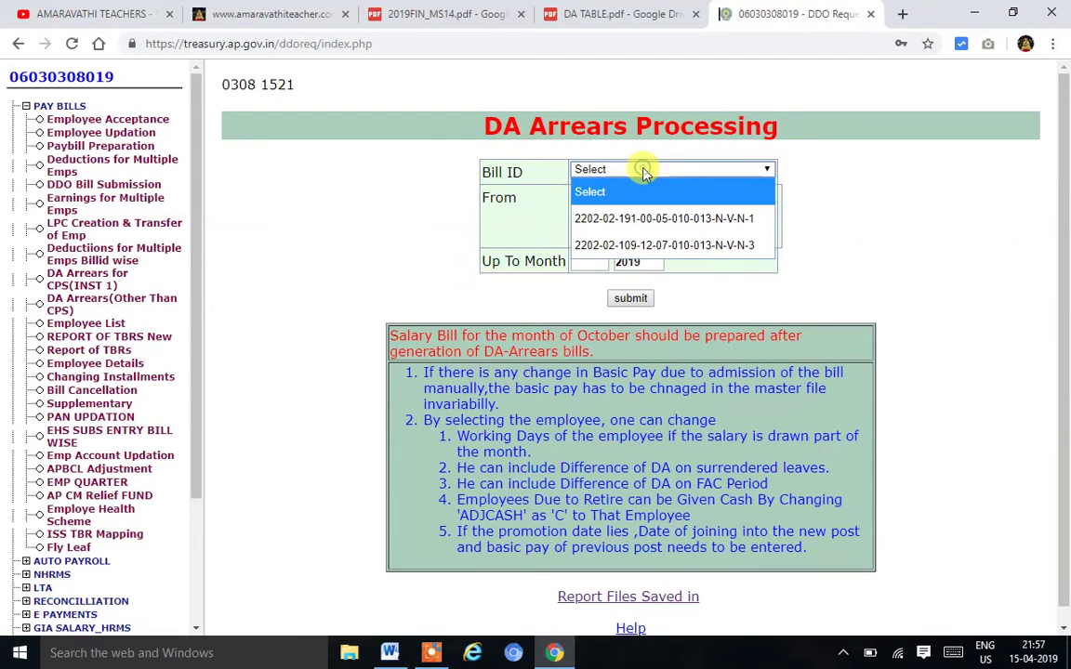
{"action": "left_click", "coordinate": [695, 218]}
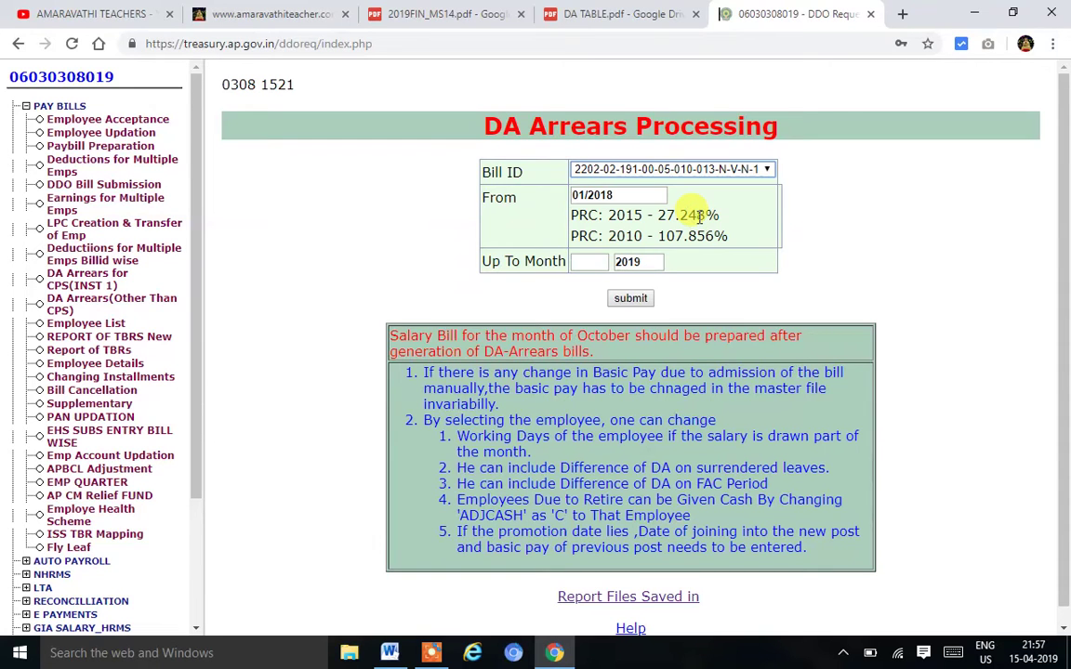
{"action": "left_click", "coordinate": [590, 265]}
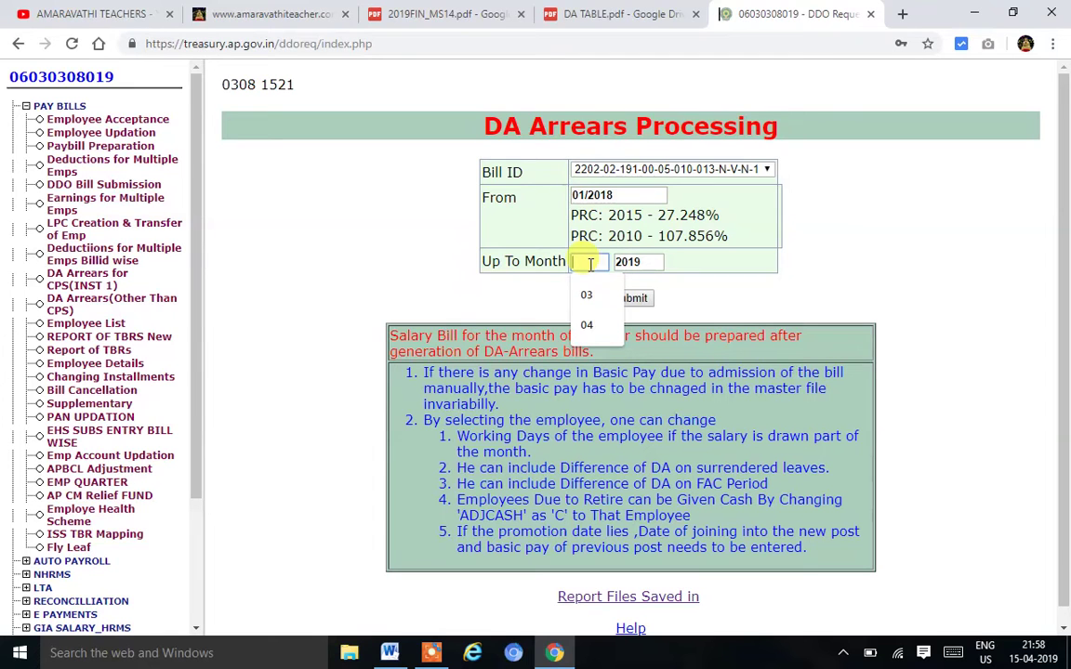
{"action": "type", "text": "04"}
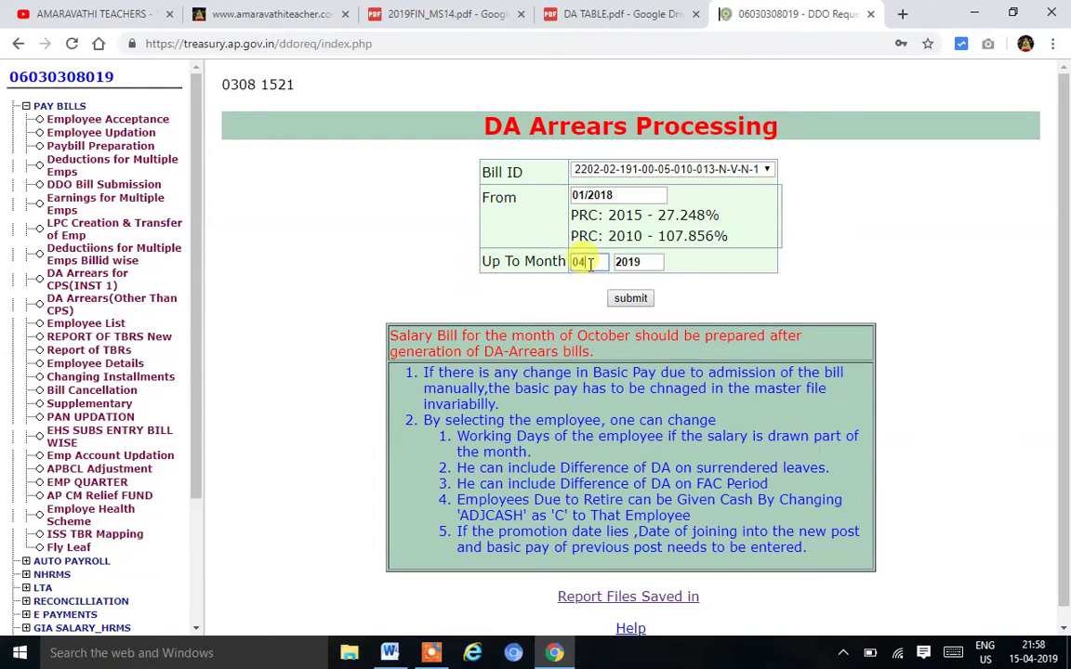
{"action": "left_click", "coordinate": [643, 298]}
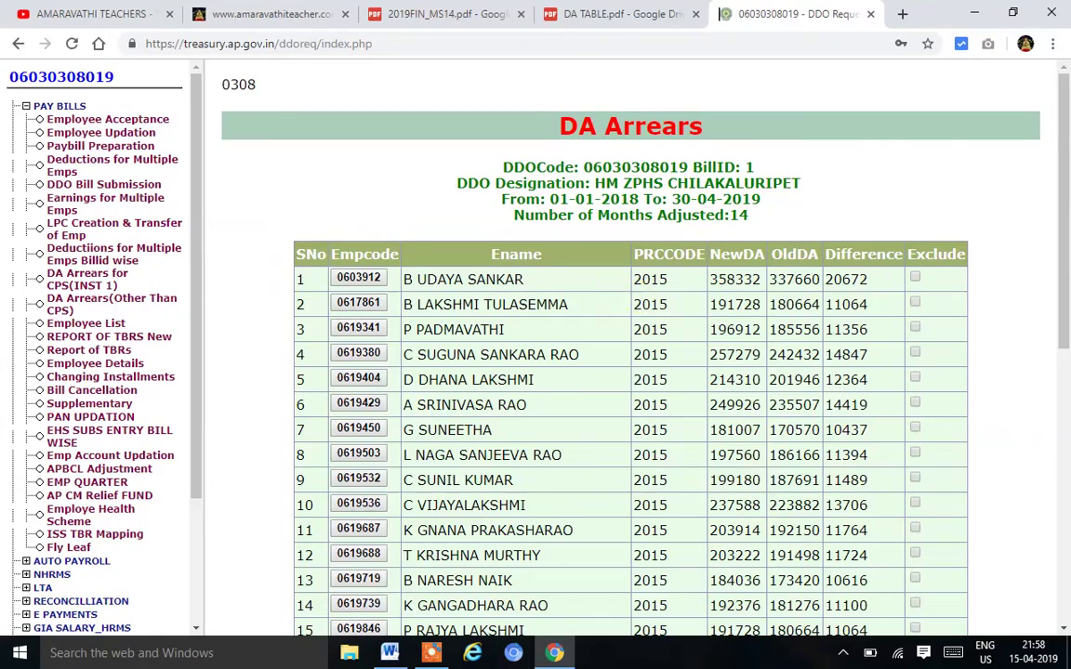
- Skim the DA arrears employee list, then open the first listed employee's details and check the monthly AdjCash entries
{"action": "scroll", "coordinate": [640, 303], "scroll_direction": "down", "scroll_amount": 5}
{"action": "scroll", "coordinate": [630, 349], "scroll_direction": "down", "scroll_amount": 3}
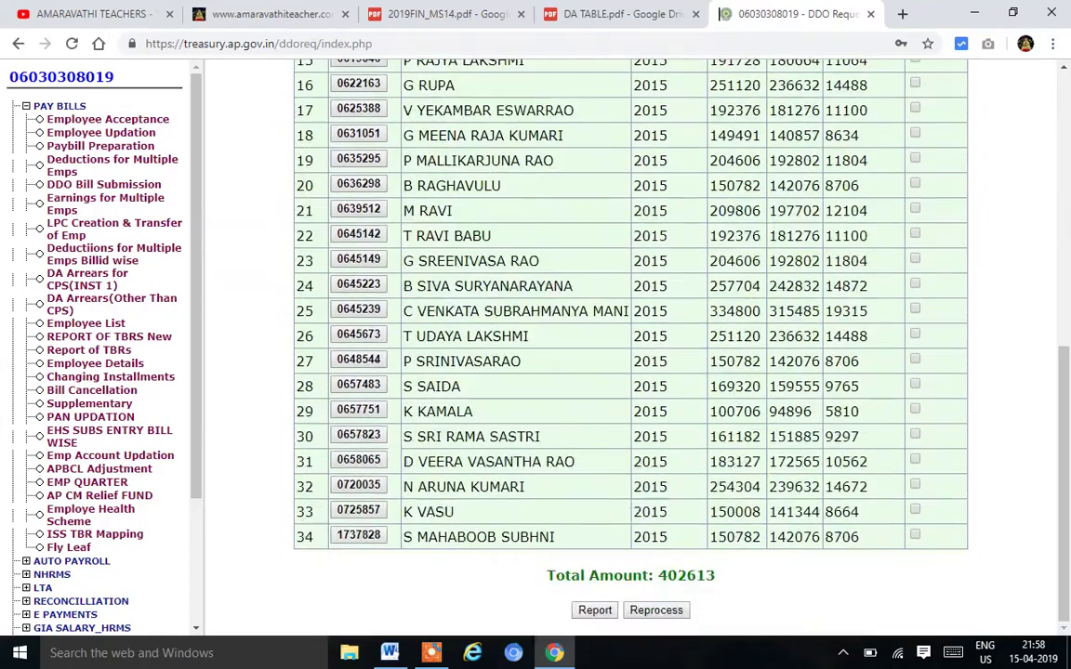
{"action": "scroll", "coordinate": [630, 349], "scroll_direction": "up", "scroll_amount": 8}
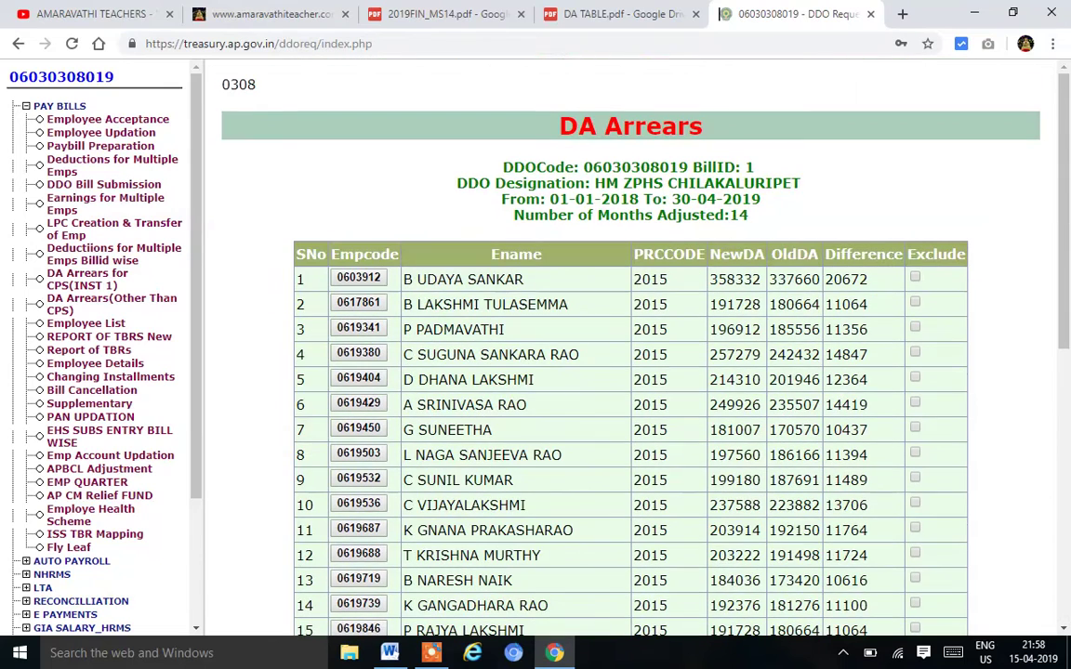
{"action": "left_click", "coordinate": [358, 279]}
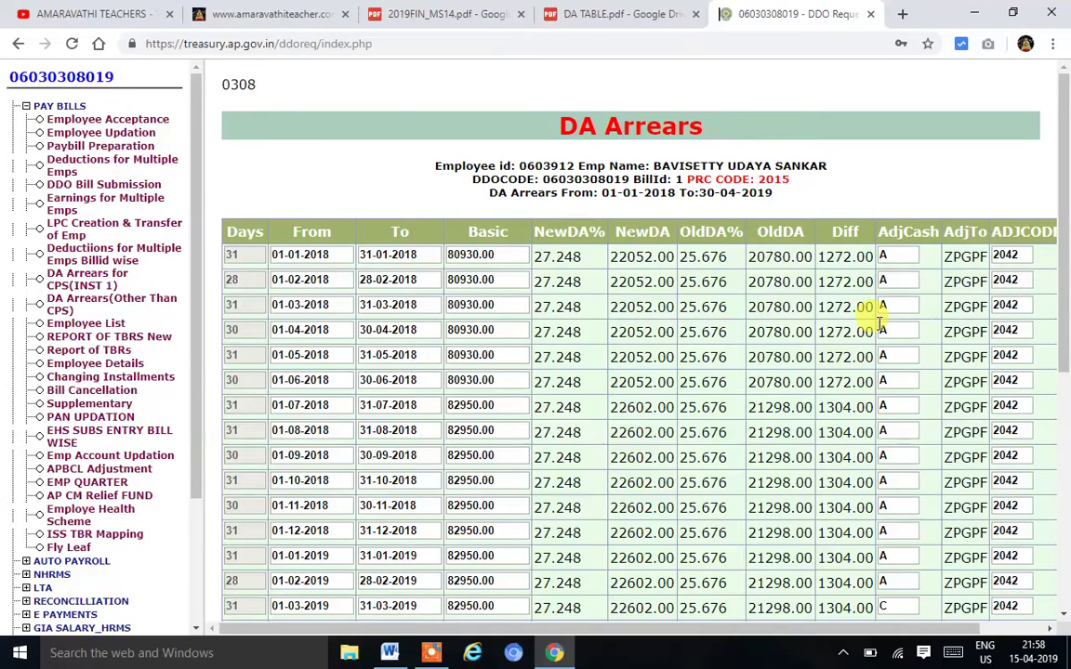
{"action": "left_click", "coordinate": [1065, 434]}
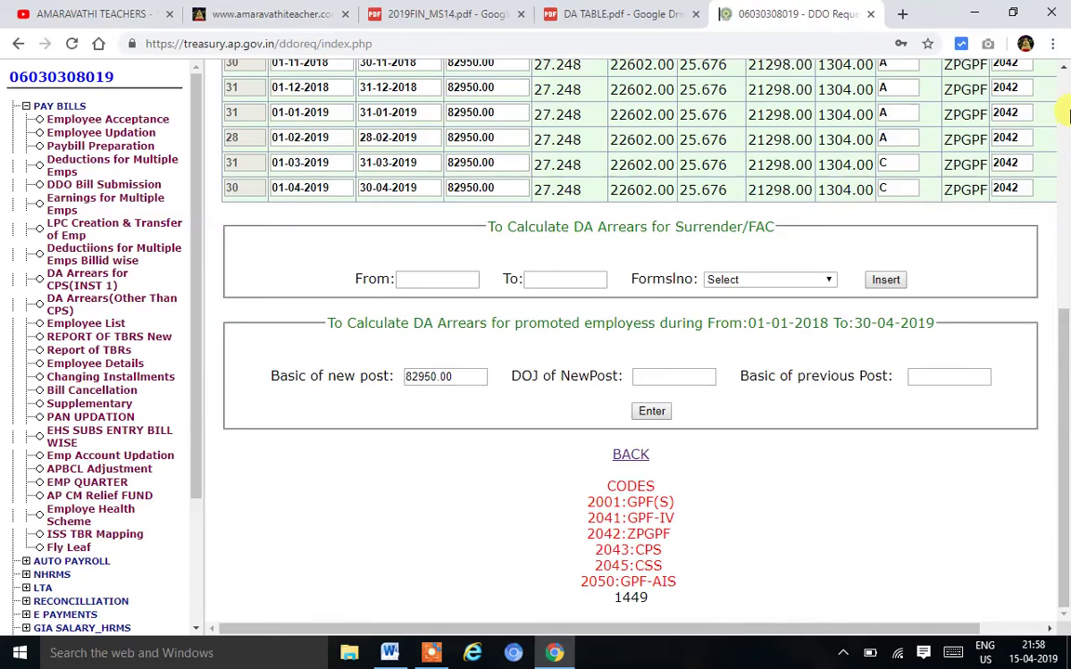
{"action": "left_click", "coordinate": [1065, 113]}
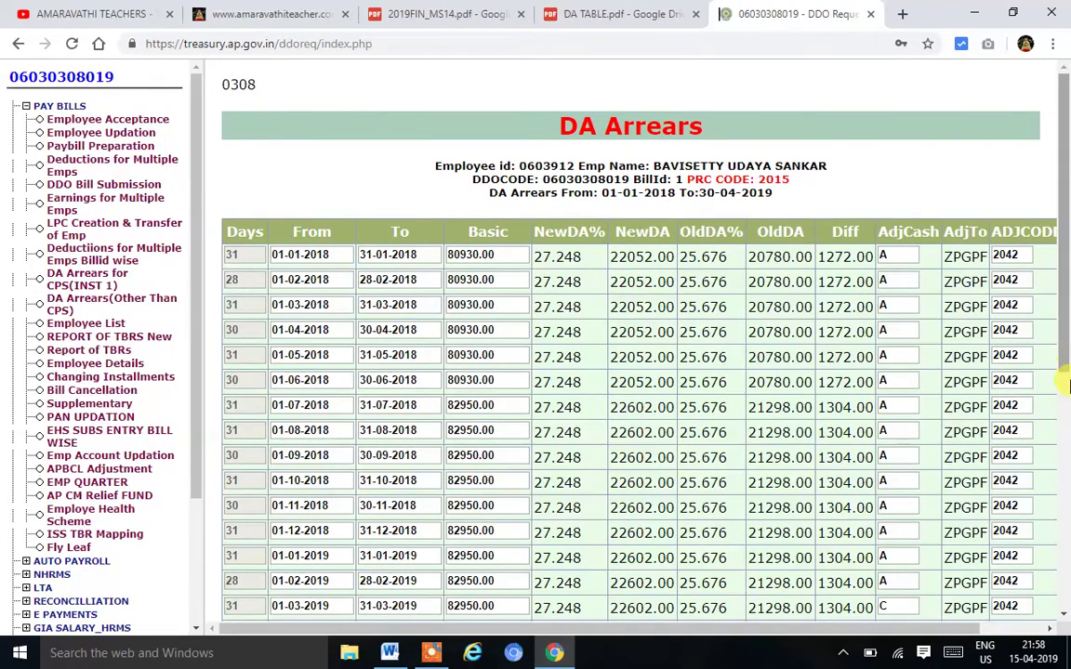
- Check the From and To fields of the employee's Surrender/FAC section and return to the DA arrears employee list
{"action": "left_click", "coordinate": [1065, 416]}
{"action": "left_click", "coordinate": [424, 278]}
{"action": "left_click", "coordinate": [550, 279]}
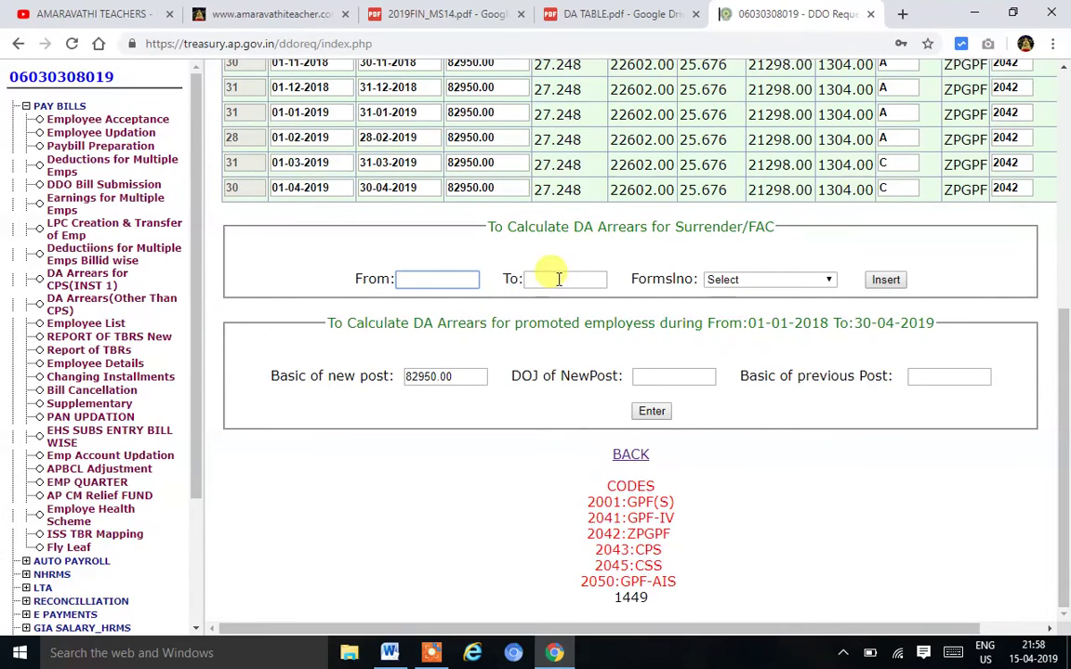
{"action": "left_click", "coordinate": [1066, 139]}
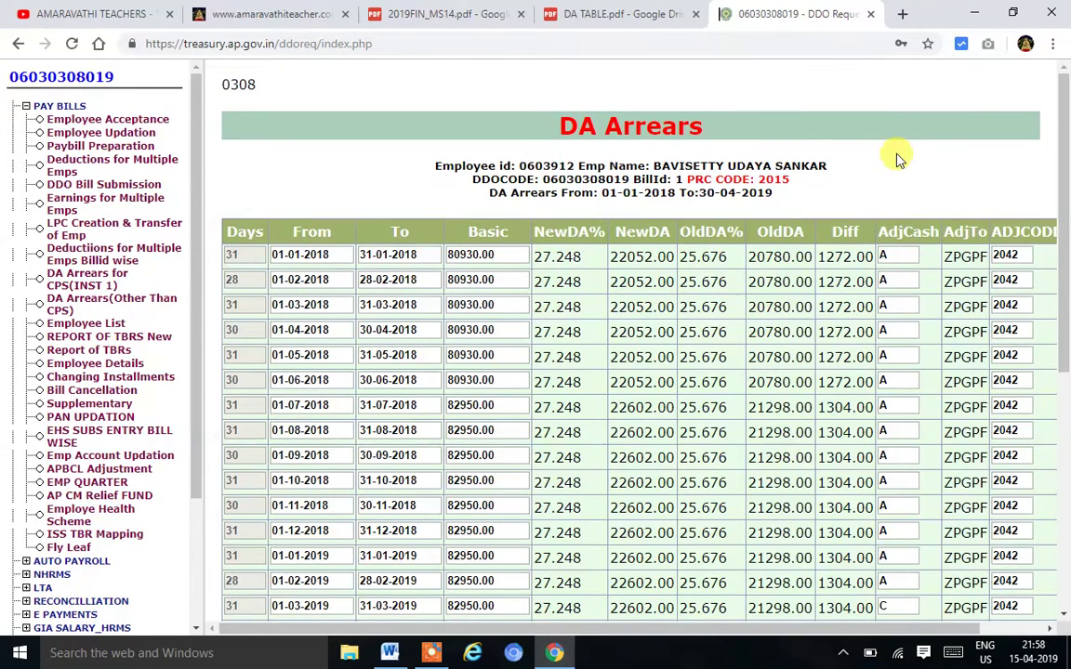
{"action": "left_click", "coordinate": [1066, 407]}
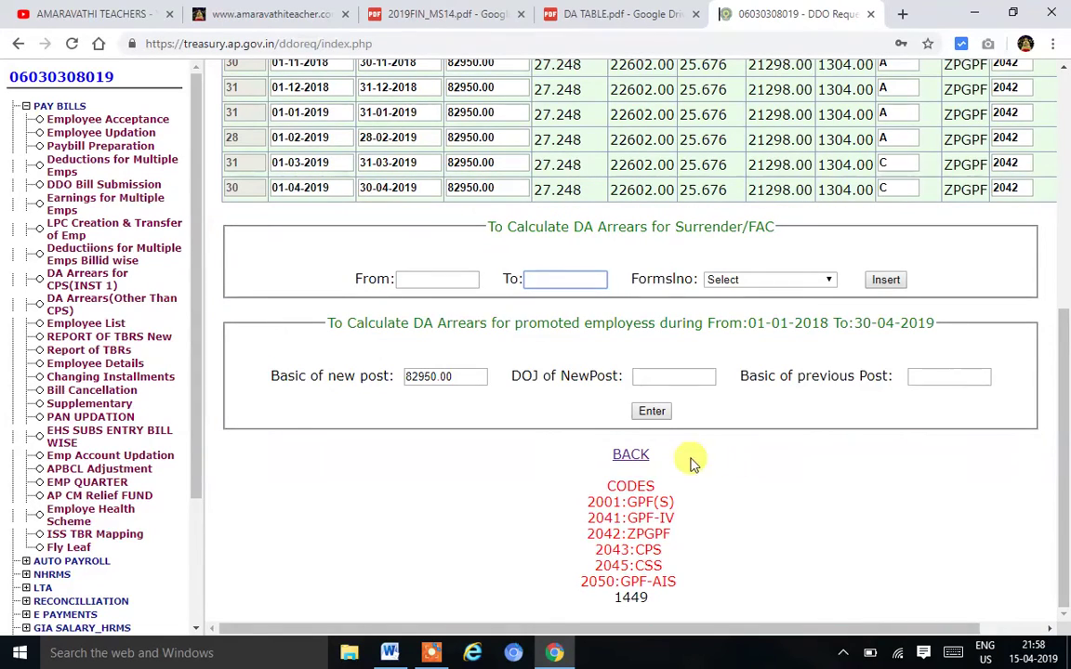
{"action": "left_click", "coordinate": [628, 454]}
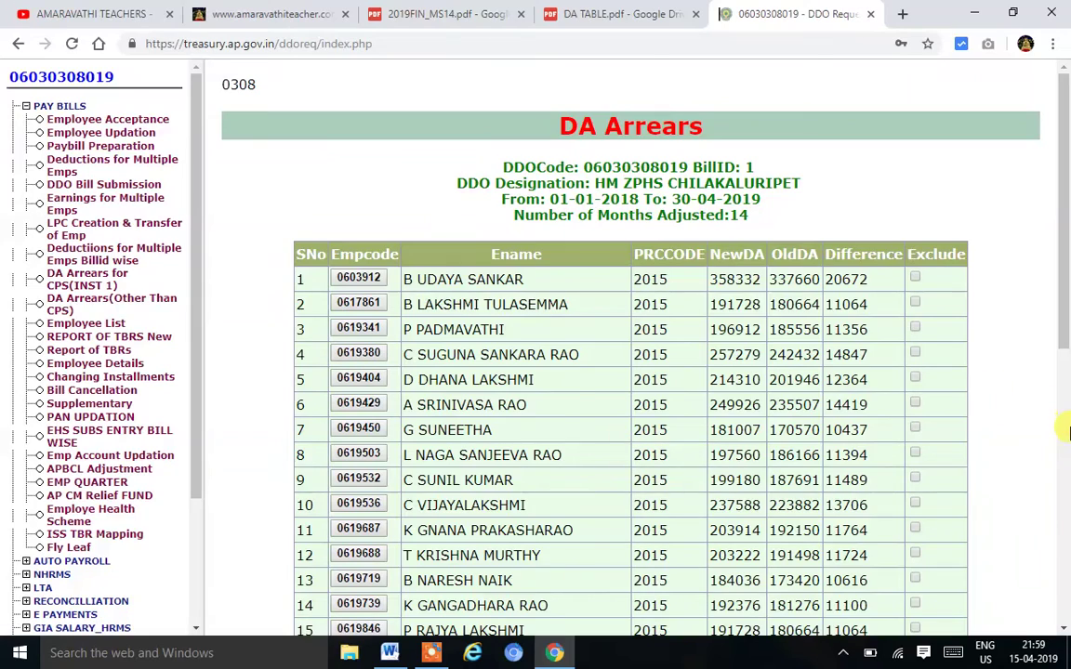
- Review the non-CPS employees' DA arrears list from the first employee down to the total amount
{"action": "left_click", "coordinate": [1064, 431]}
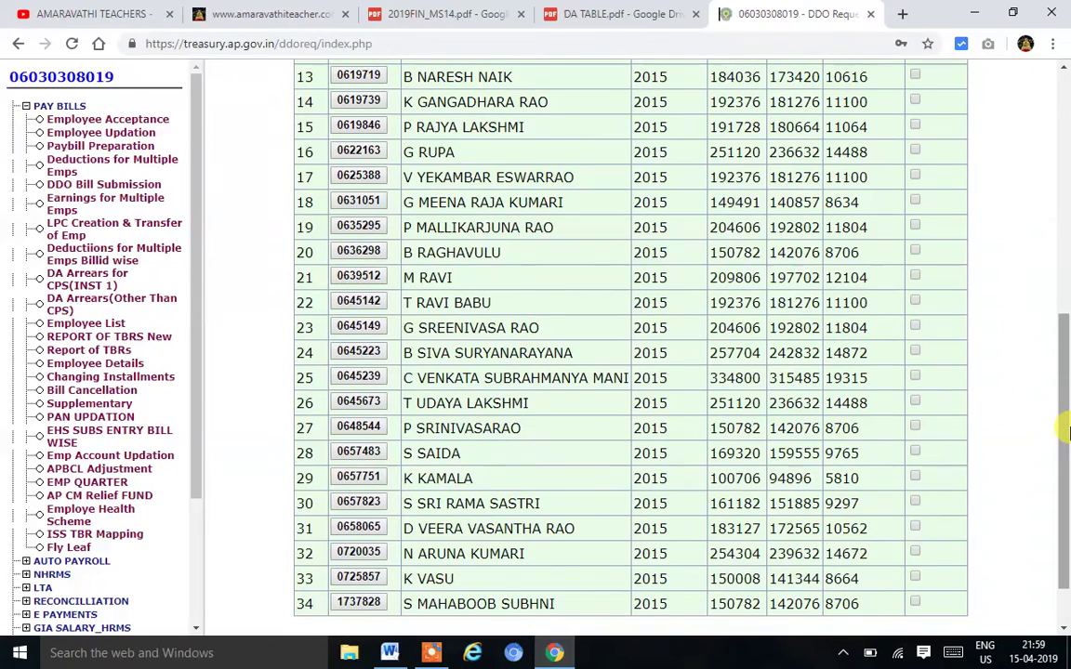
{"action": "scroll", "coordinate": [1064, 430], "scroll_direction": "up", "scroll_amount": 2}
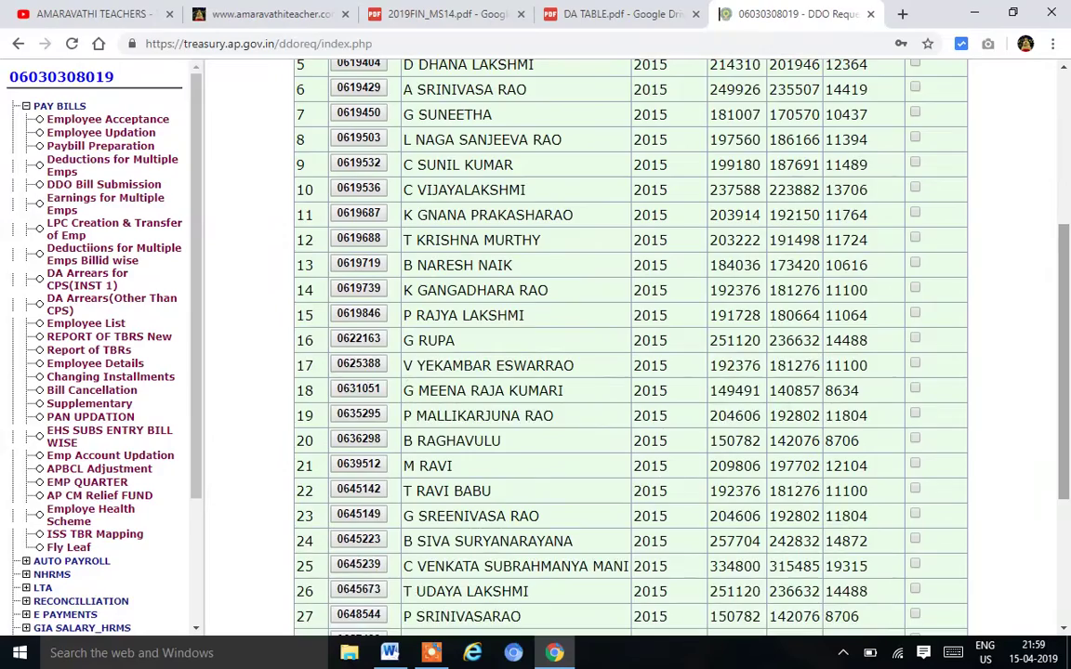
{"action": "scroll", "coordinate": [630, 353], "scroll_direction": "up", "scroll_amount": 2}
{"action": "scroll", "coordinate": [630, 353], "scroll_direction": "down", "scroll_amount": 4}
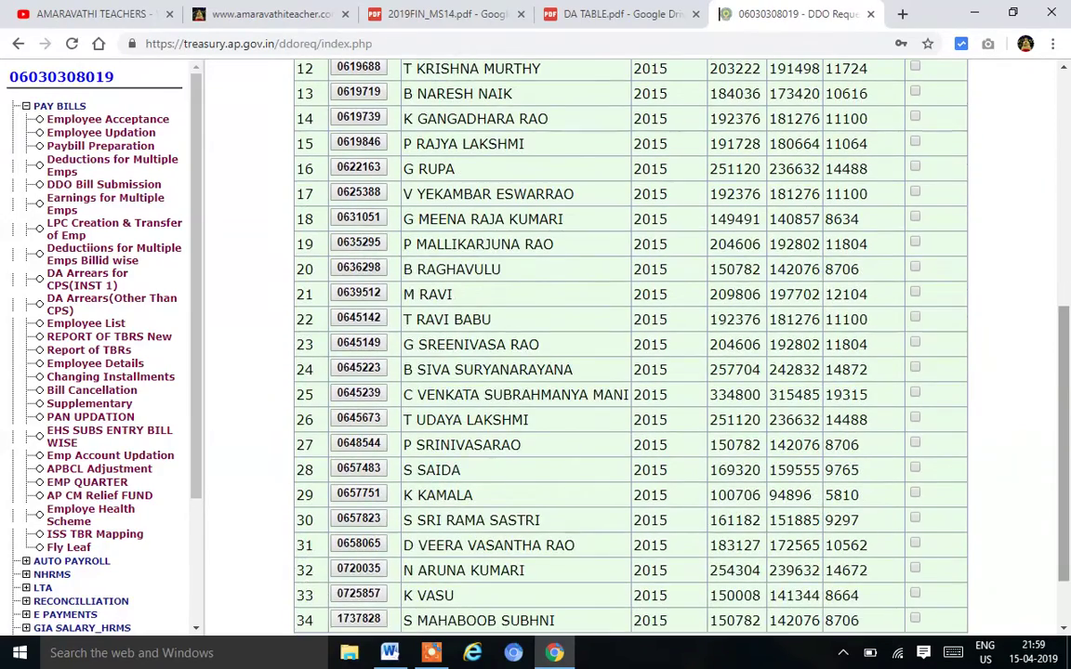
{"action": "scroll", "coordinate": [630, 353], "scroll_direction": "down", "scroll_amount": 2}
{"action": "scroll", "coordinate": [630, 353], "scroll_direction": "up", "scroll_amount": 10}
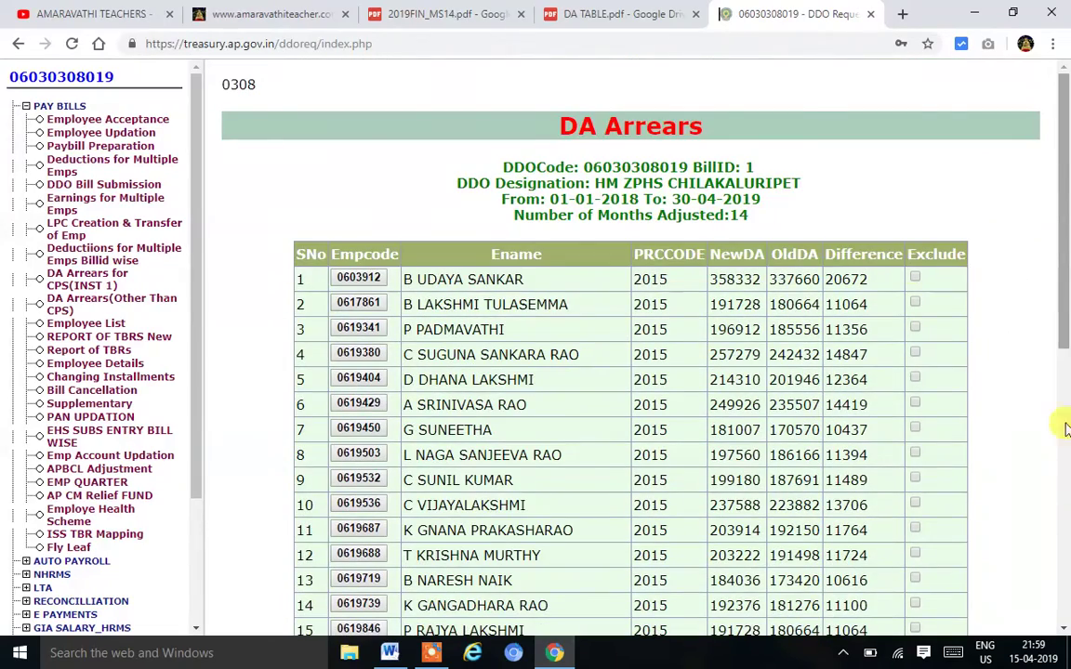
{"action": "scroll", "coordinate": [1060, 516], "scroll_direction": "down", "scroll_amount": 3}
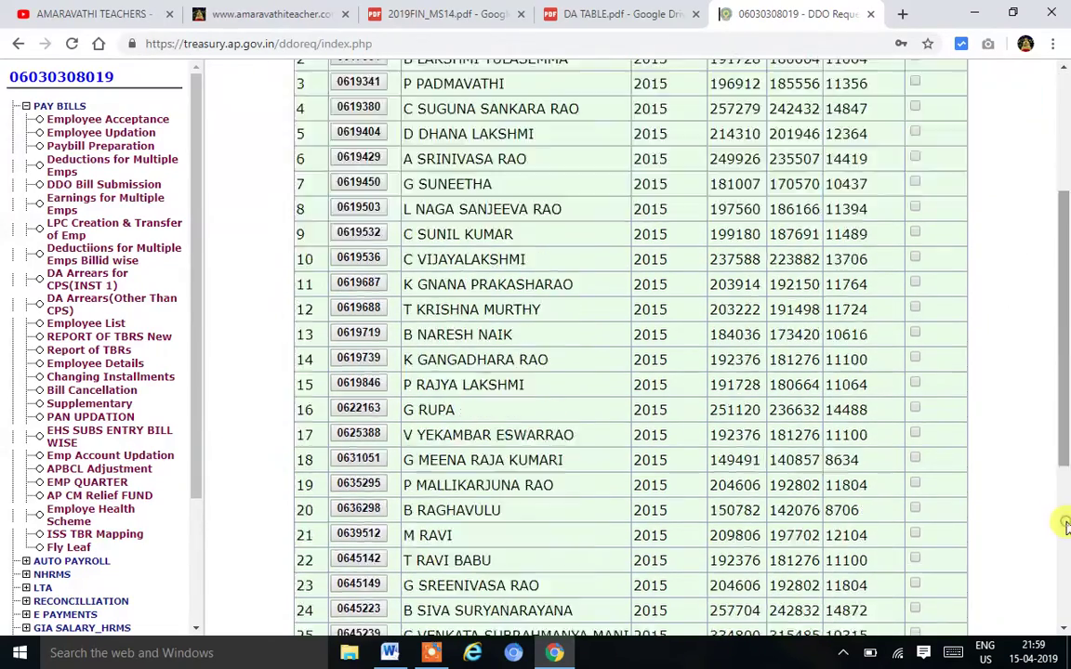
{"action": "scroll", "coordinate": [1065, 520], "scroll_direction": "down", "scroll_amount": 3}
{"action": "scroll", "coordinate": [1060, 599], "scroll_direction": "down", "scroll_amount": 1}
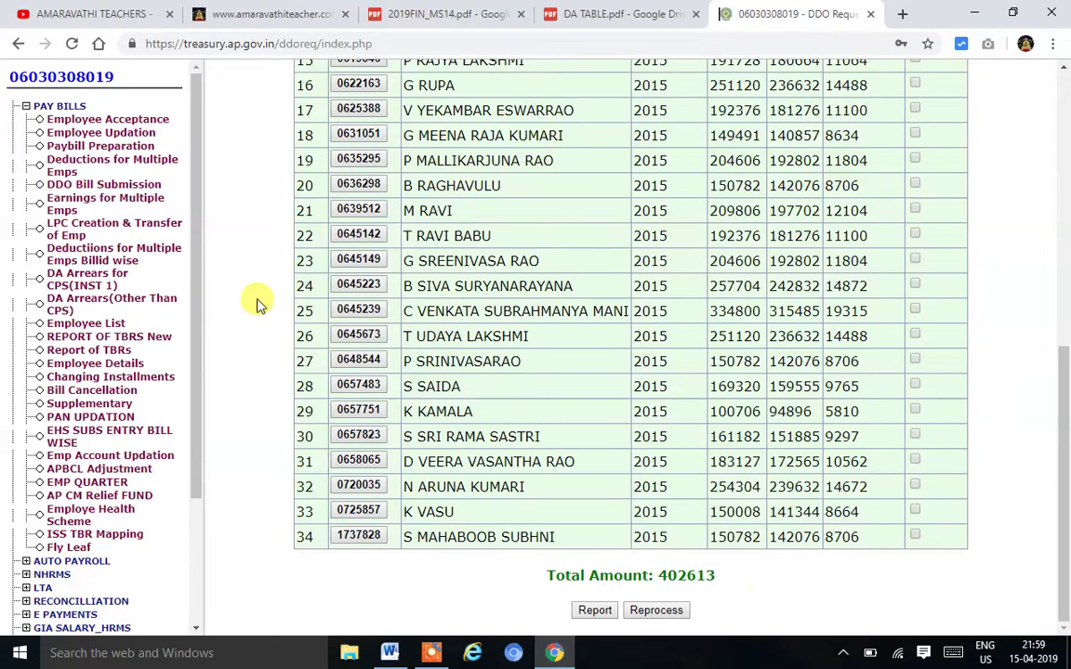
- Open DDO Bill Submission, enter the messenger name, and choose Form No 047 with the form description DA ARREARS
{"action": "left_click", "coordinate": [100, 189]}
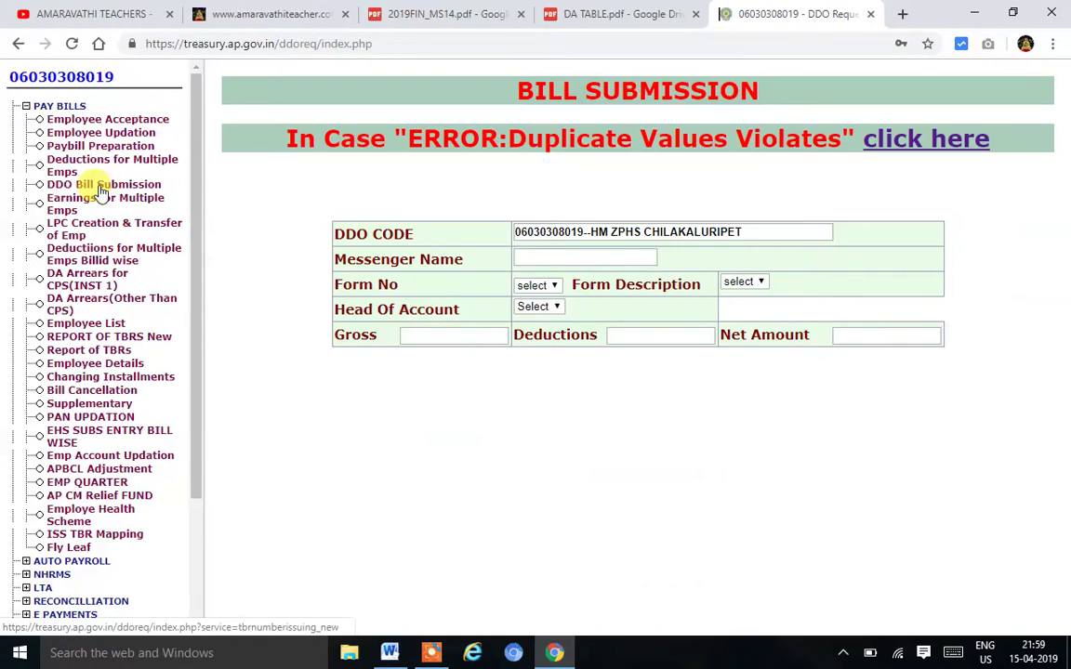
{"action": "left_click", "coordinate": [538, 258]}
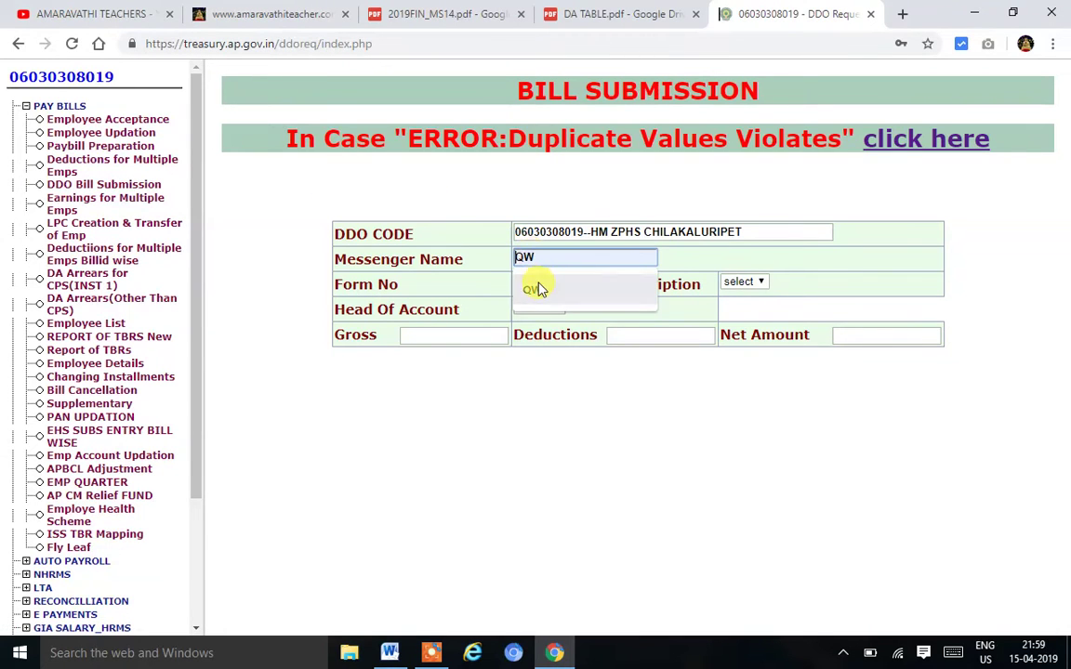
{"action": "left_click", "coordinate": [538, 289]}
{"action": "left_click", "coordinate": [540, 289]}
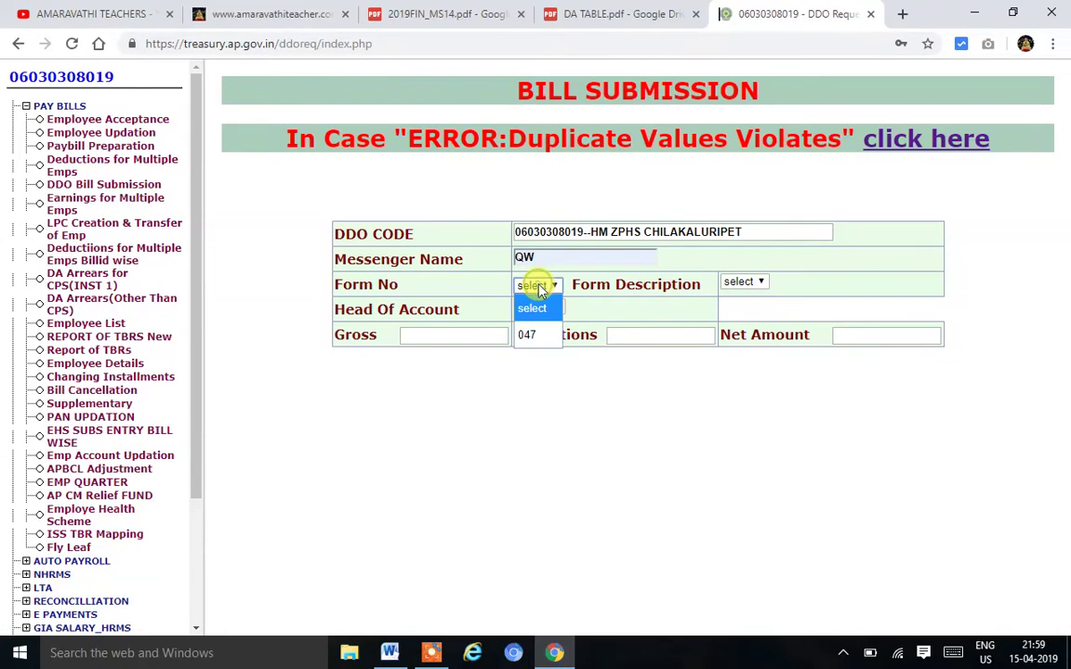
{"action": "left_click", "coordinate": [537, 332]}
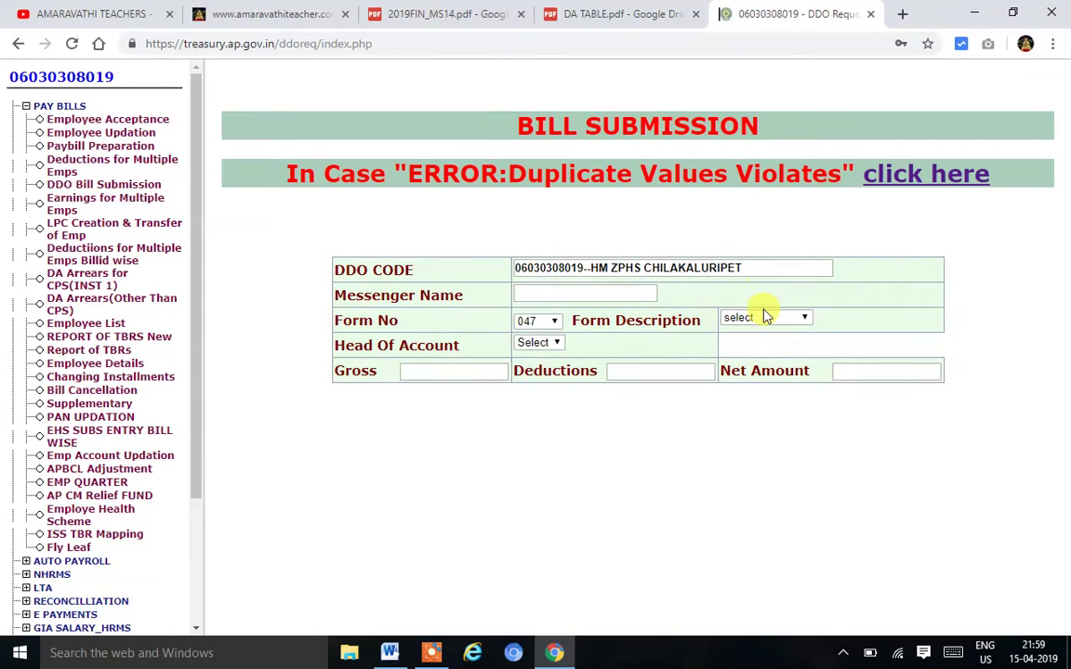
{"action": "left_click", "coordinate": [764, 318]}
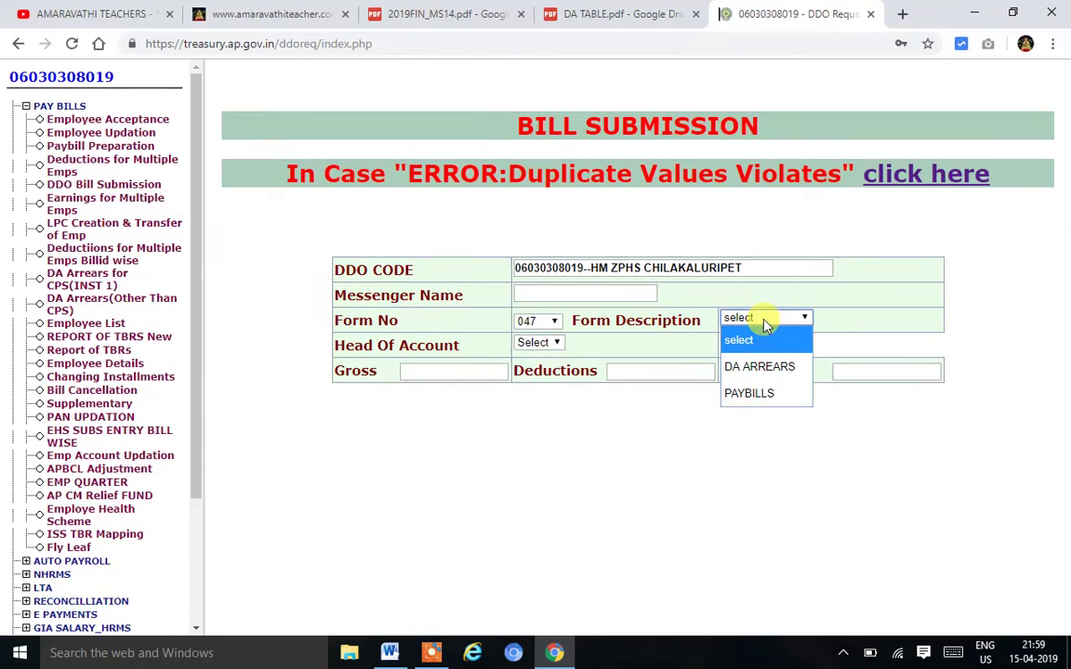
{"action": "left_click", "coordinate": [779, 365]}
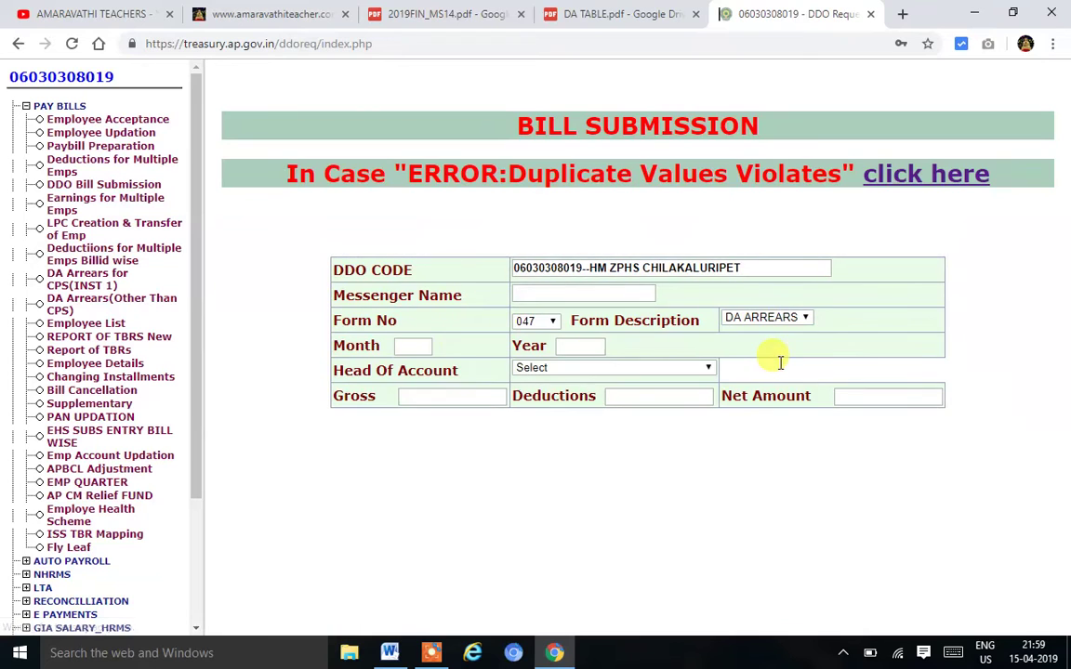
{"action": "left_click", "coordinate": [414, 347]}
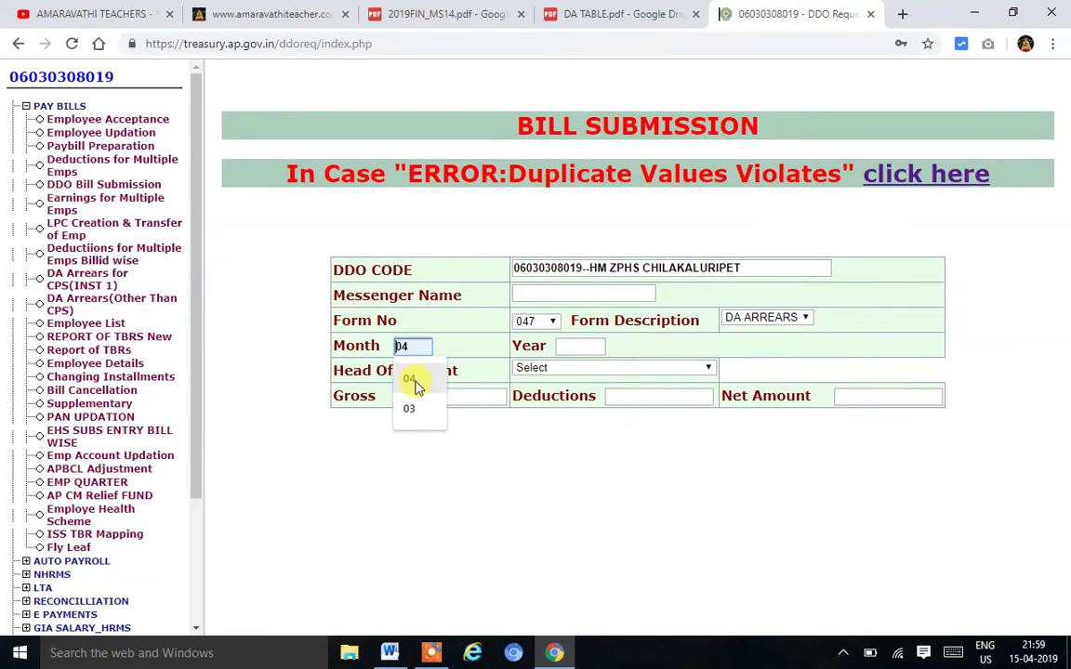
{"action": "left_click", "coordinate": [414, 377]}
{"action": "left_click", "coordinate": [589, 351]}
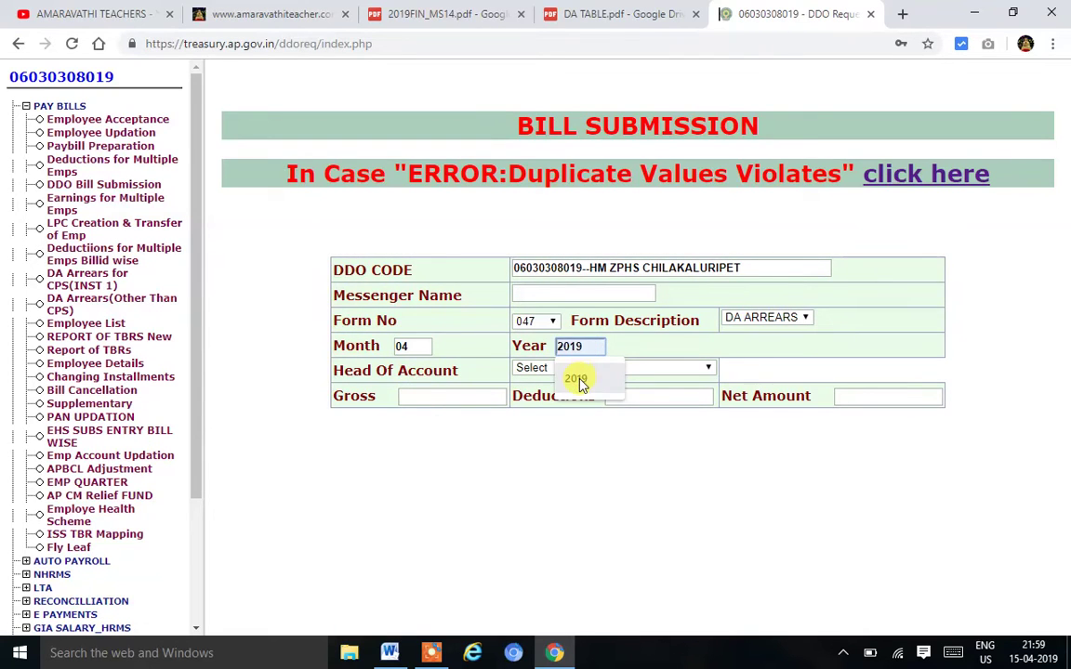
{"action": "left_click", "coordinate": [576, 377]}
{"action": "left_click", "coordinate": [577, 371]}
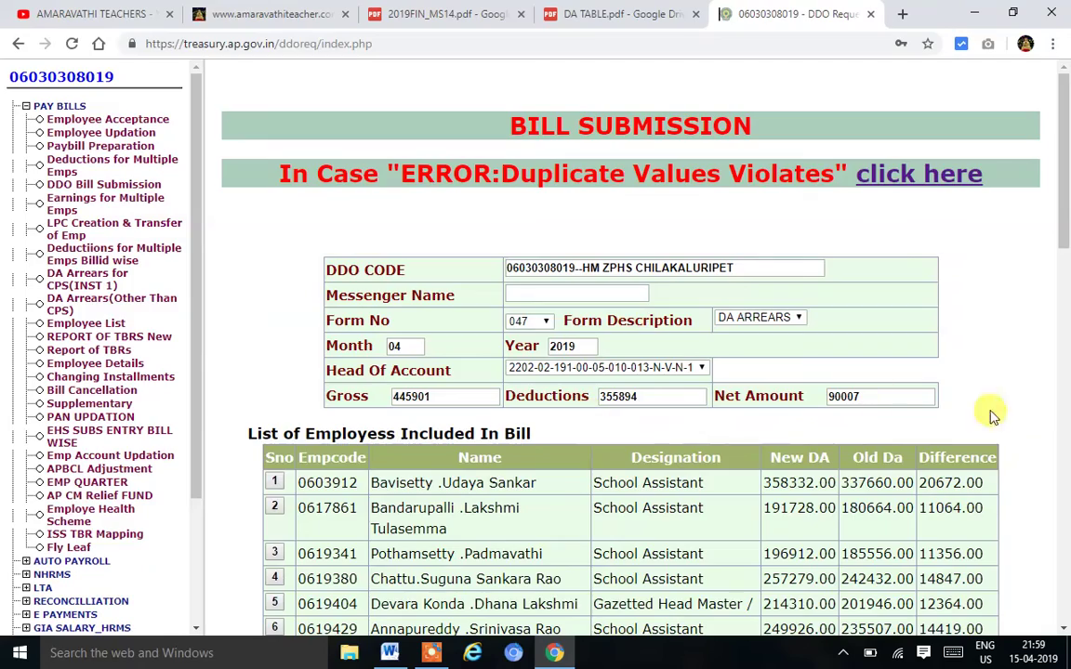
- Review the list of employees included in the DA arrears bill down to the totals
{"action": "scroll", "coordinate": [1067, 450], "scroll_direction": "down", "scroll_amount": 5}
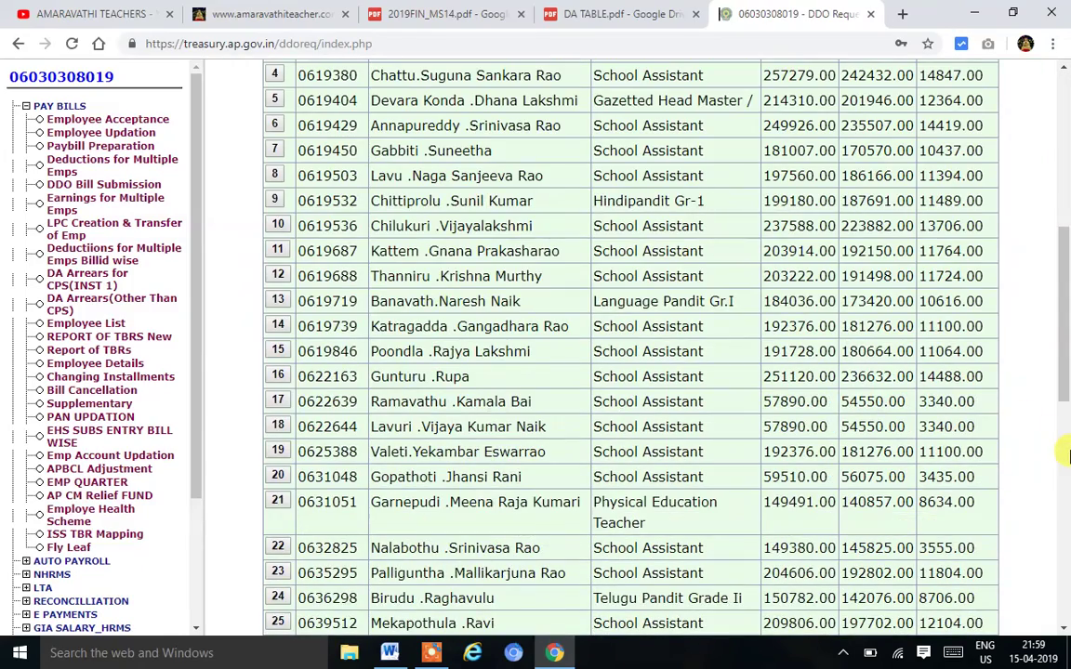
{"action": "scroll", "coordinate": [1067, 455], "scroll_direction": "down", "scroll_amount": 5}
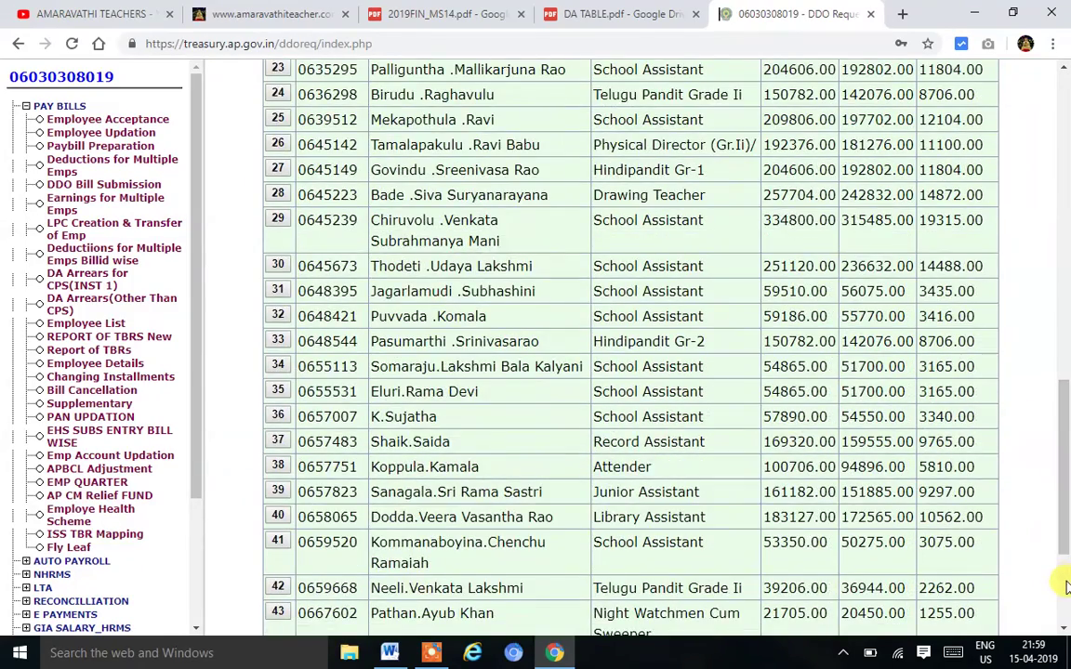
{"action": "scroll", "coordinate": [1067, 583], "scroll_direction": "down", "scroll_amount": 3}
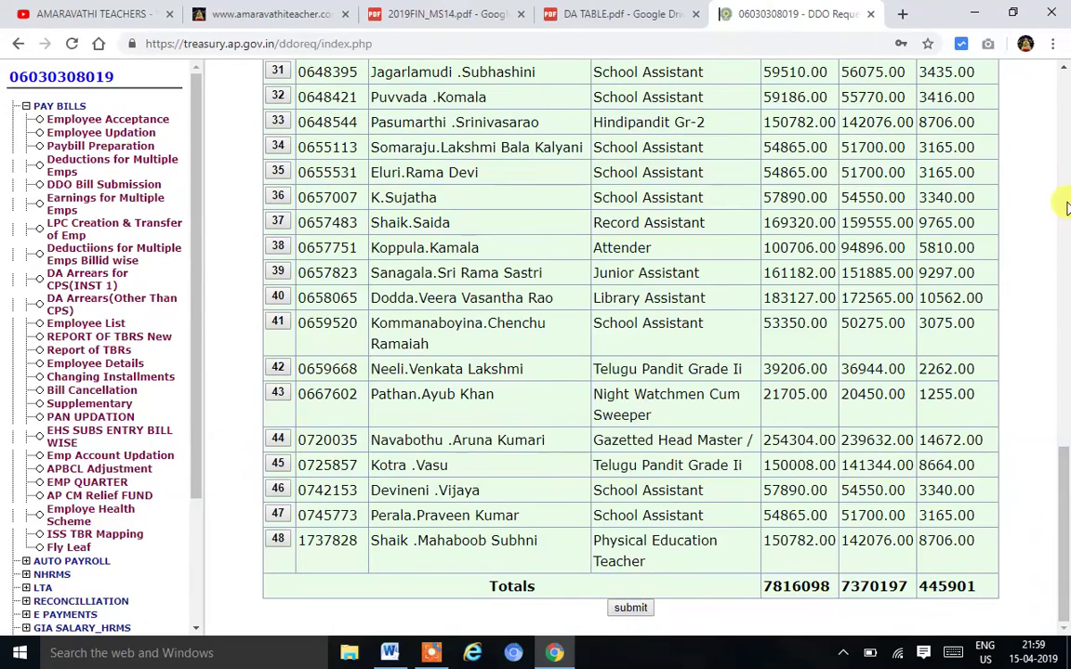
{"action": "scroll", "coordinate": [1059, 158], "scroll_direction": "up", "scroll_amount": 10}
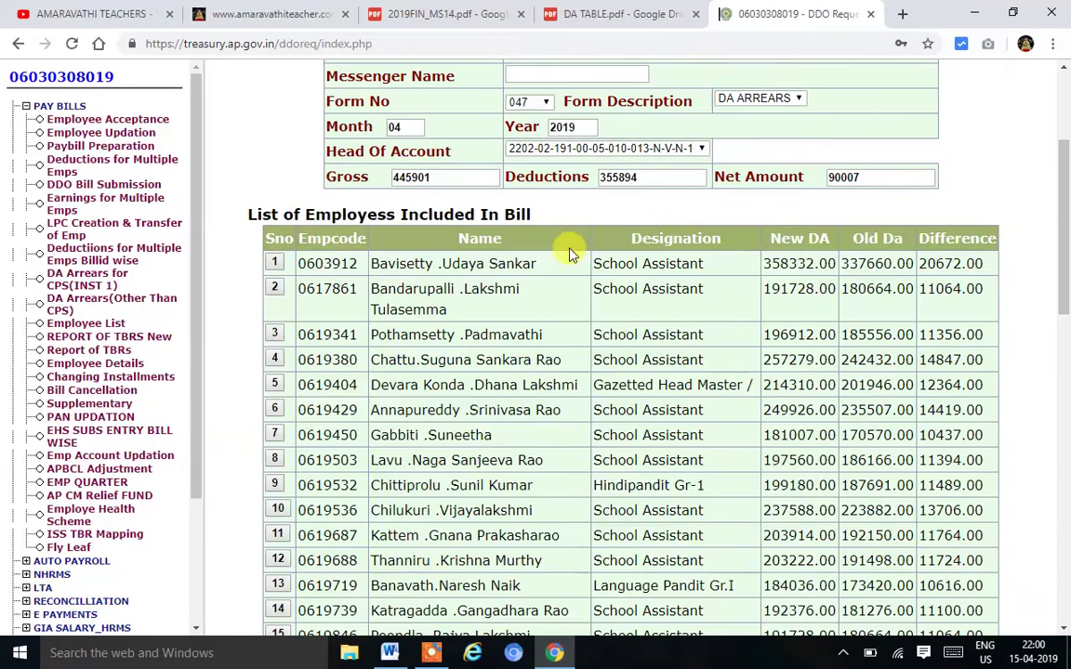
- Examine the month-wise DA difference details of the first employee in the bill, down to the total, and return to the bill submission
{"action": "left_click", "coordinate": [274, 267]}
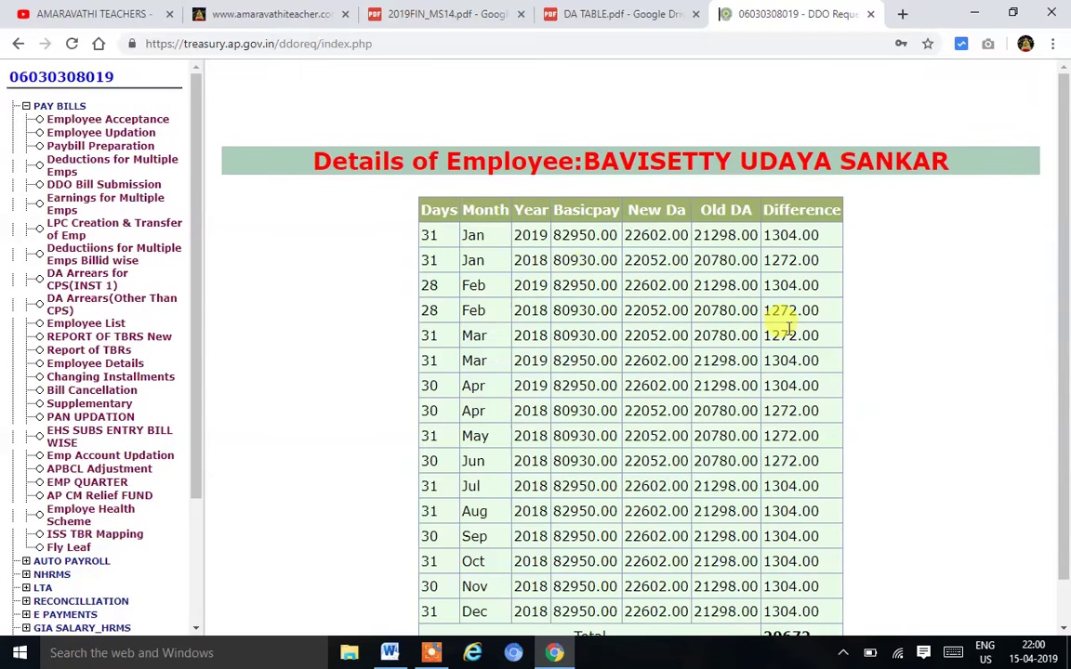
{"action": "scroll", "coordinate": [786, 325], "scroll_direction": "down", "scroll_amount": 1}
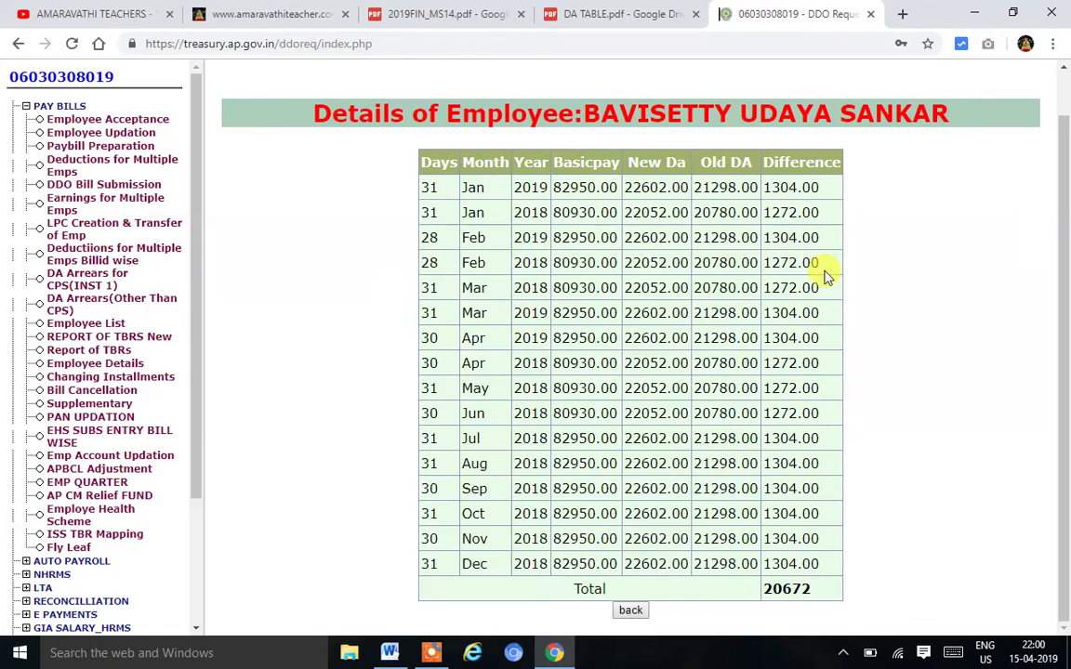
{"action": "left_click", "coordinate": [629, 612]}
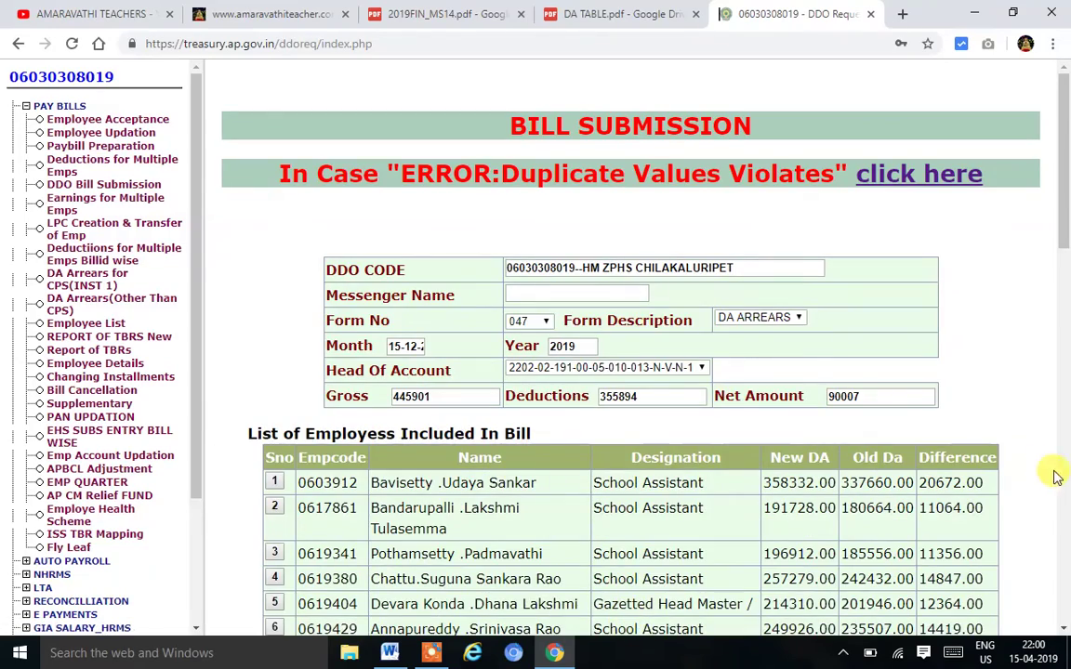
- Check the bill's full employee list through to the totals and return to the bill header details
{"action": "scroll", "coordinate": [1060, 516], "scroll_direction": "down", "scroll_amount": 3}
{"action": "scroll", "coordinate": [1059, 517], "scroll_direction": "down", "scroll_amount": 7}
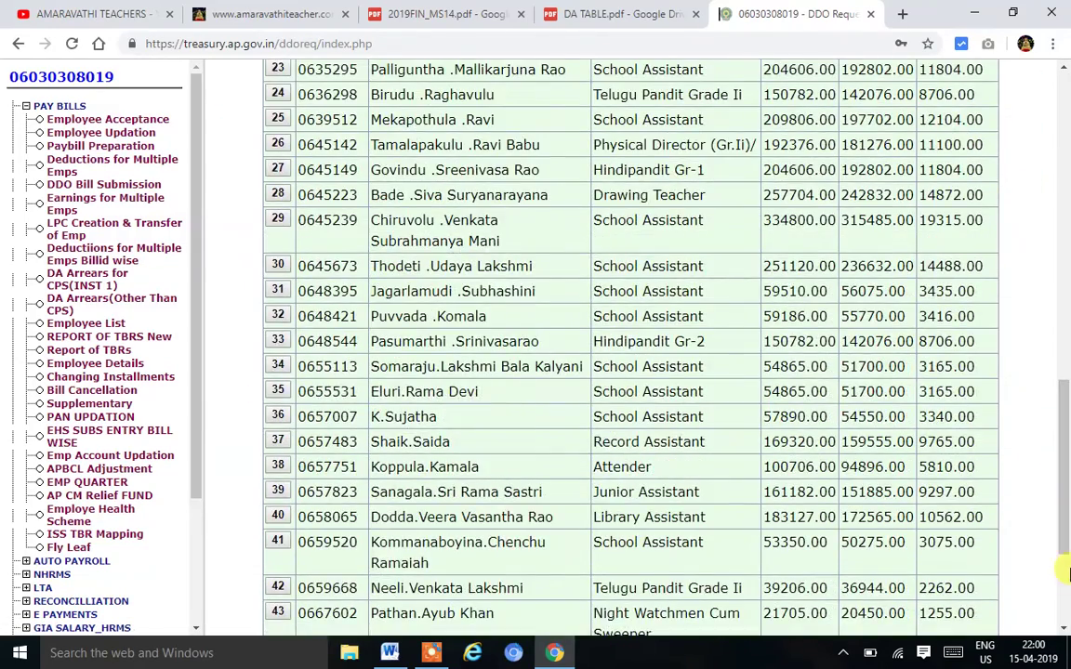
{"action": "scroll", "coordinate": [1064, 590], "scroll_direction": "down", "scroll_amount": 4}
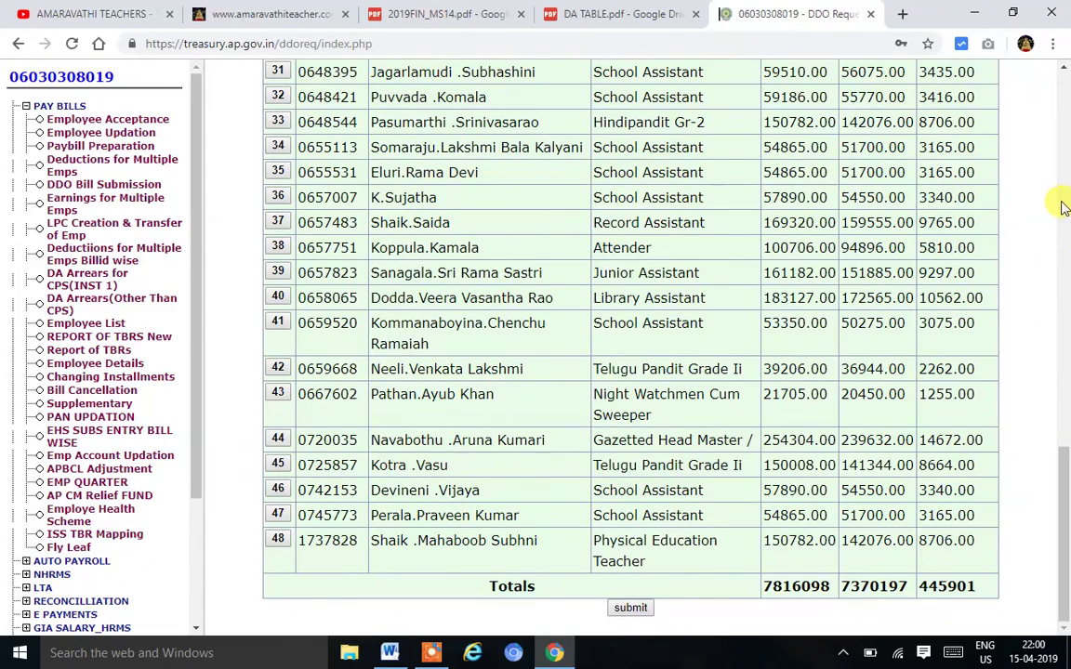
{"action": "scroll", "coordinate": [1066, 151], "scroll_direction": "up", "scroll_amount": 15}
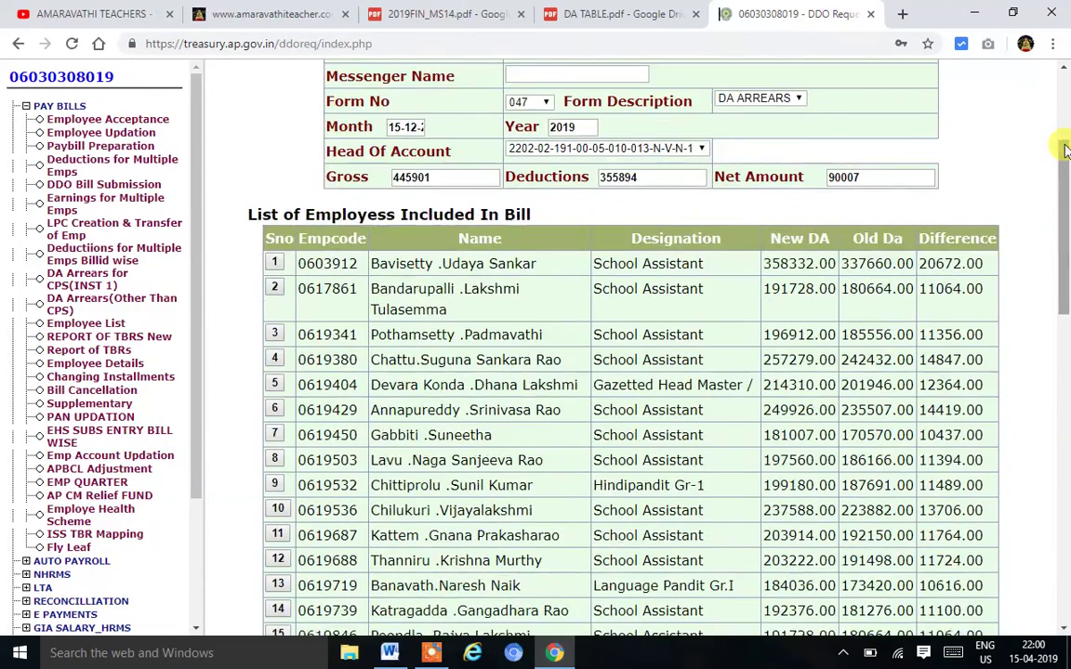
{"action": "scroll", "coordinate": [1066, 104], "scroll_direction": "up", "scroll_amount": 1}
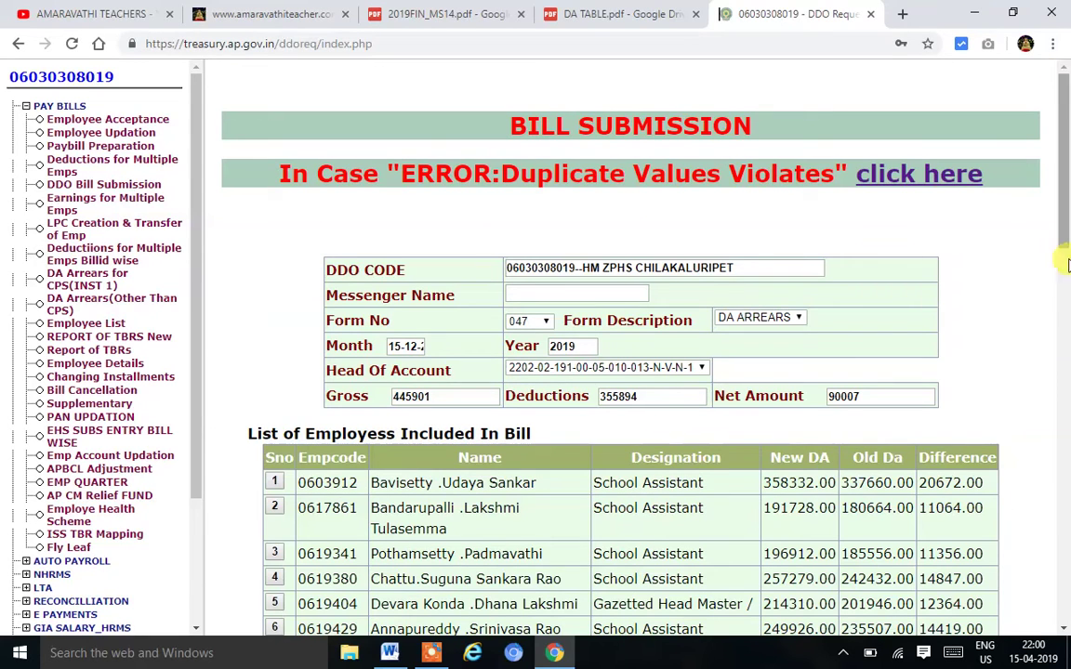
- Consult the DA TABLE PDF and bring up the amaravathiteacher.com page on dearness allowance G.O. No 14
{"action": "left_click", "coordinate": [617, 17]}
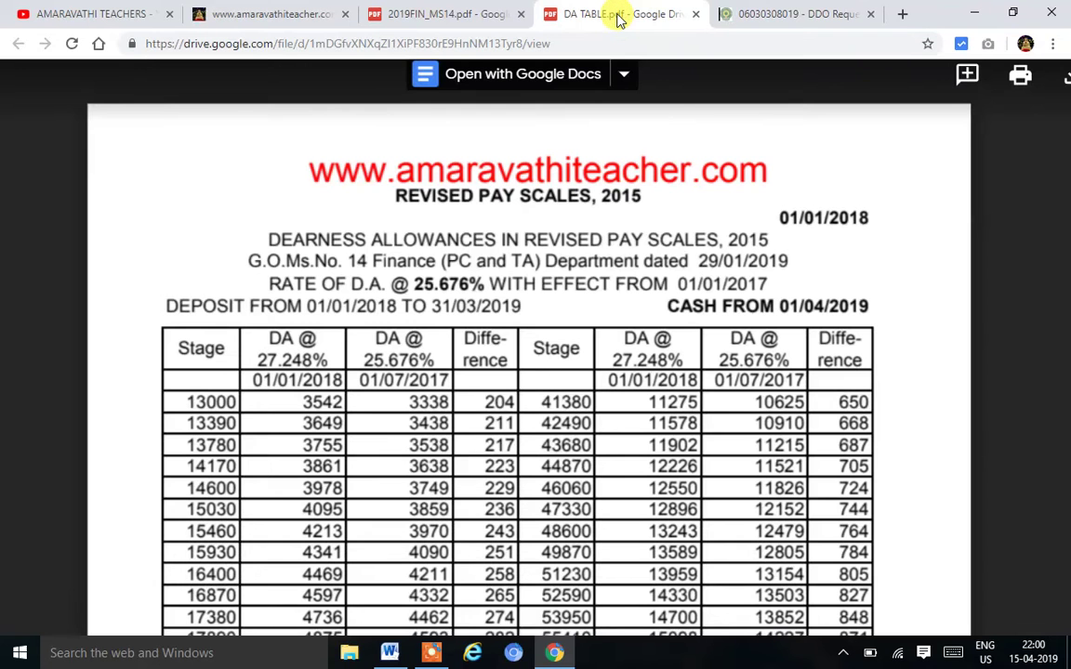
{"action": "left_click", "coordinate": [794, 9]}
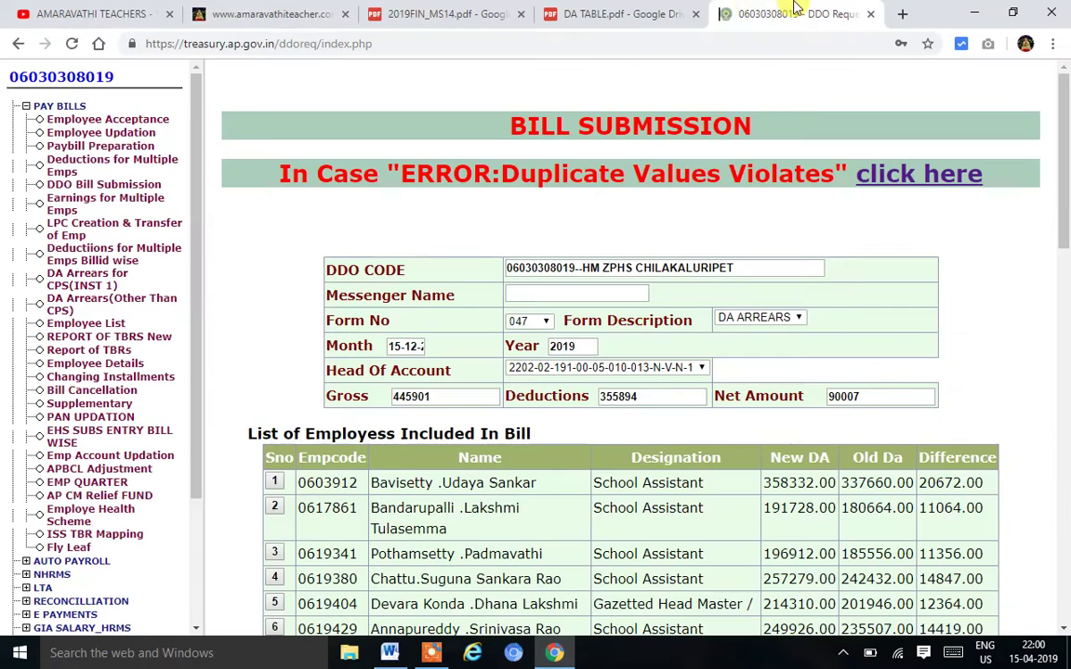
{"action": "left_click", "coordinate": [587, 13]}
{"action": "left_click", "coordinate": [437, 9]}
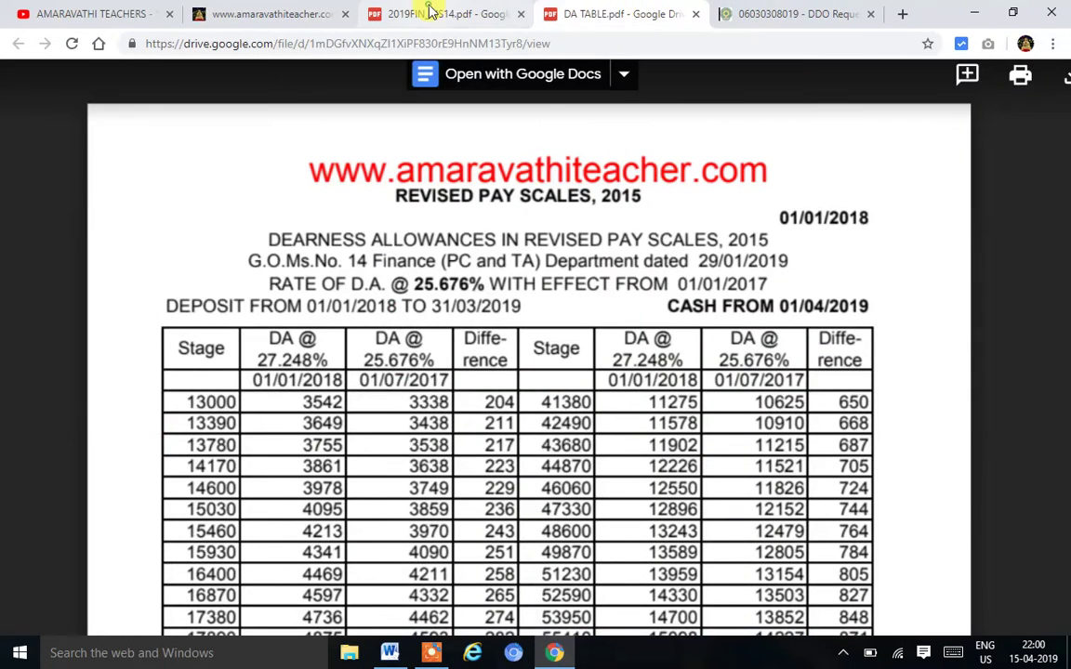
{"action": "left_click", "coordinate": [295, 11]}
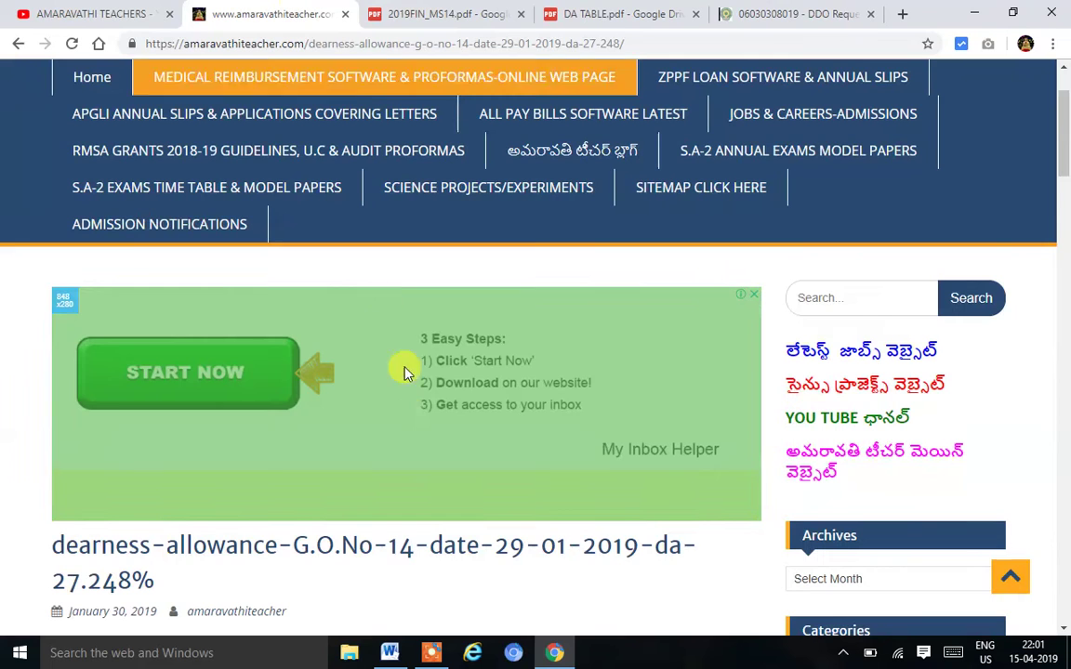
- Switch to the Word document and reread the DA arrears rules from the opening notes to the GPF section
{"action": "left_click", "coordinate": [389, 653]}
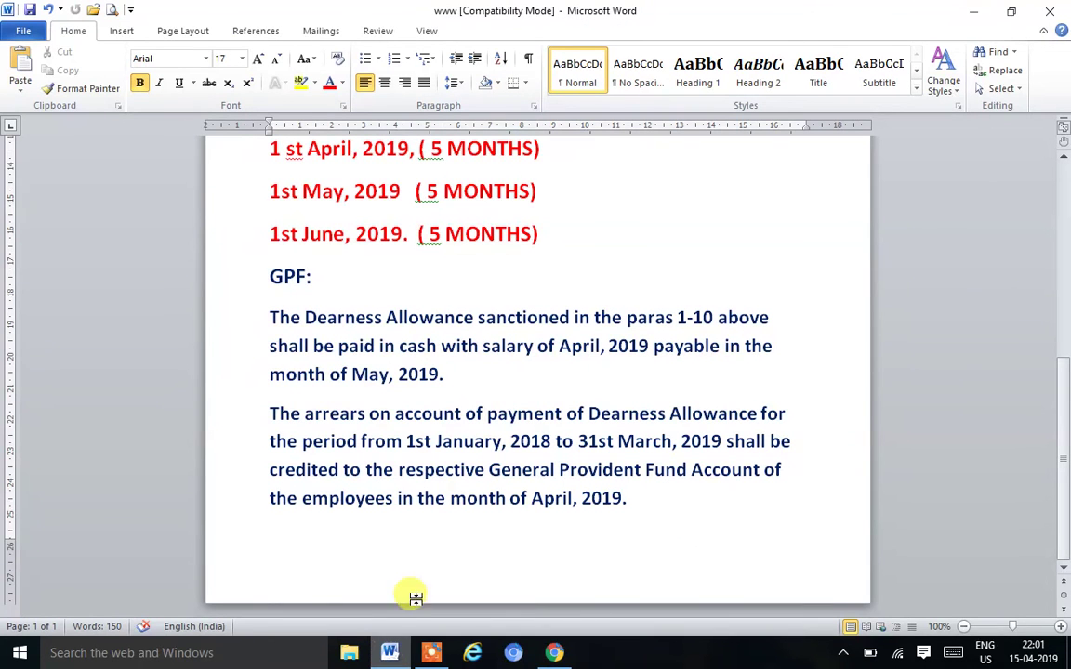
{"action": "left_click", "coordinate": [605, 250]}
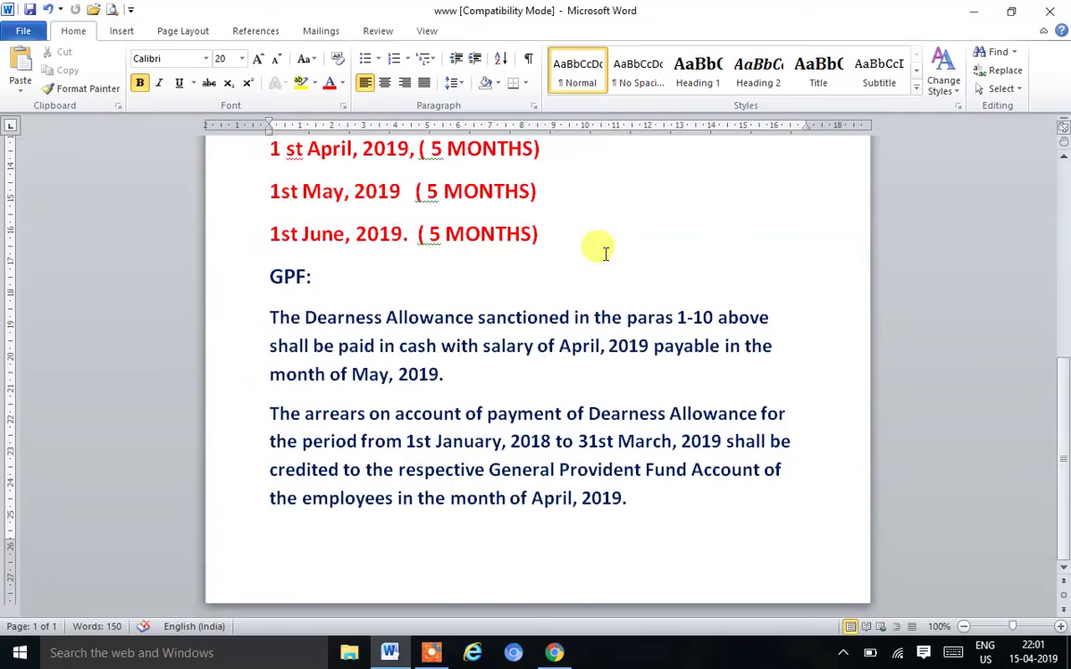
{"action": "scroll", "coordinate": [605, 250], "scroll_direction": "up", "scroll_amount": 5}
{"action": "scroll", "coordinate": [537, 372], "scroll_direction": "up", "scroll_amount": 2}
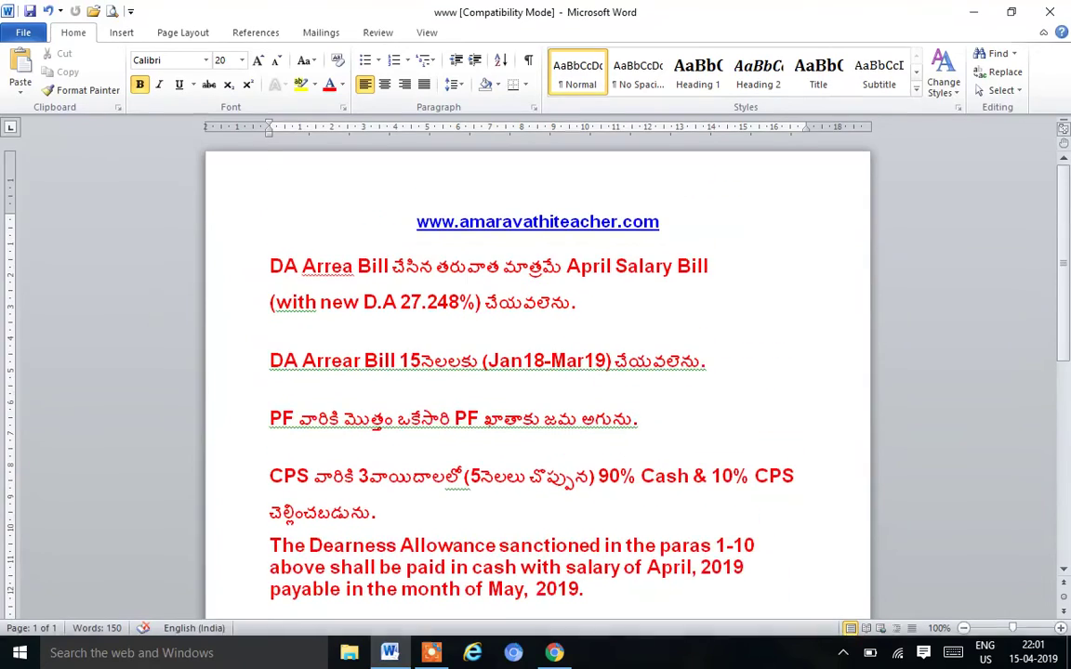
{"action": "scroll", "coordinate": [537, 372], "scroll_direction": "down", "scroll_amount": 6}
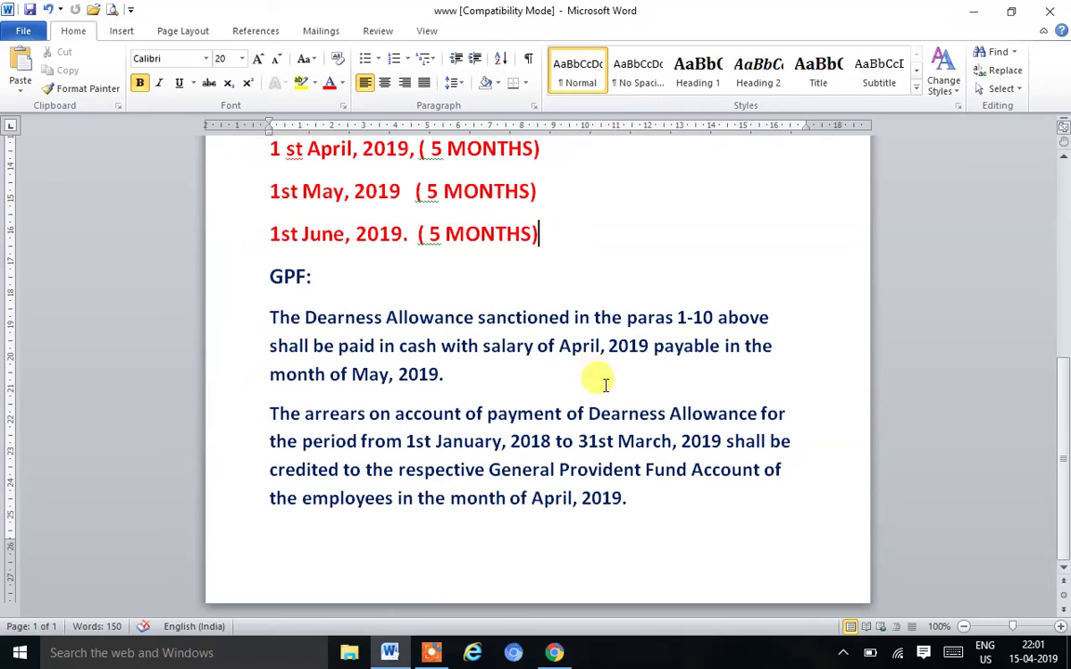
- Switch back to Chrome and view the uploaded videos of the AMARAVATHI TEACHERS YouTube channel
{"action": "left_click", "coordinate": [556, 654]}
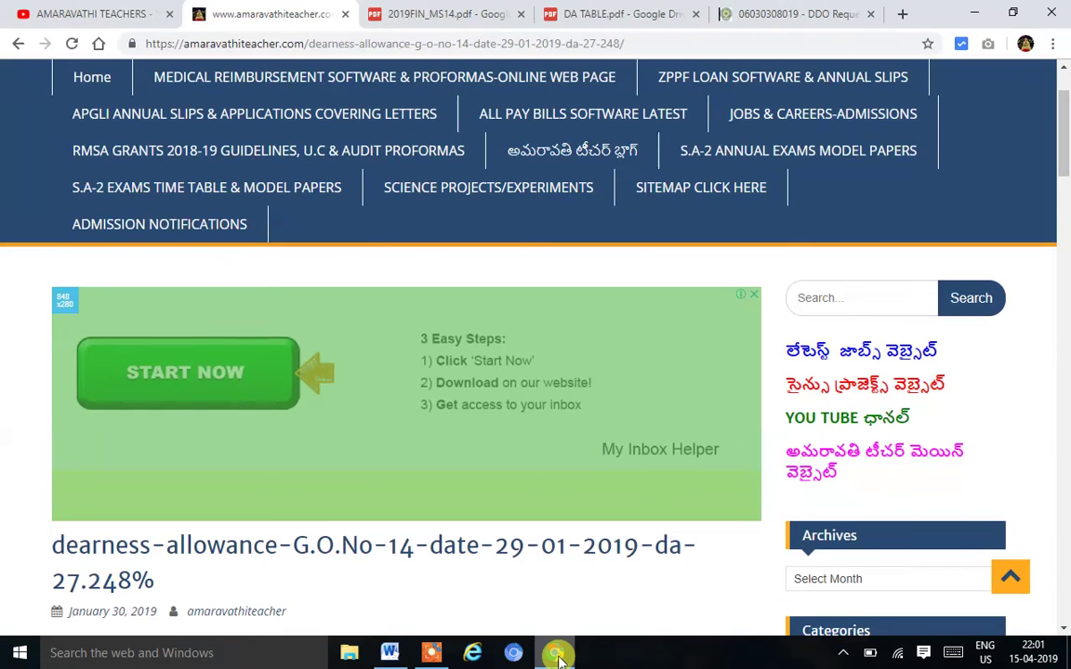
{"action": "left_click", "coordinate": [121, 10]}
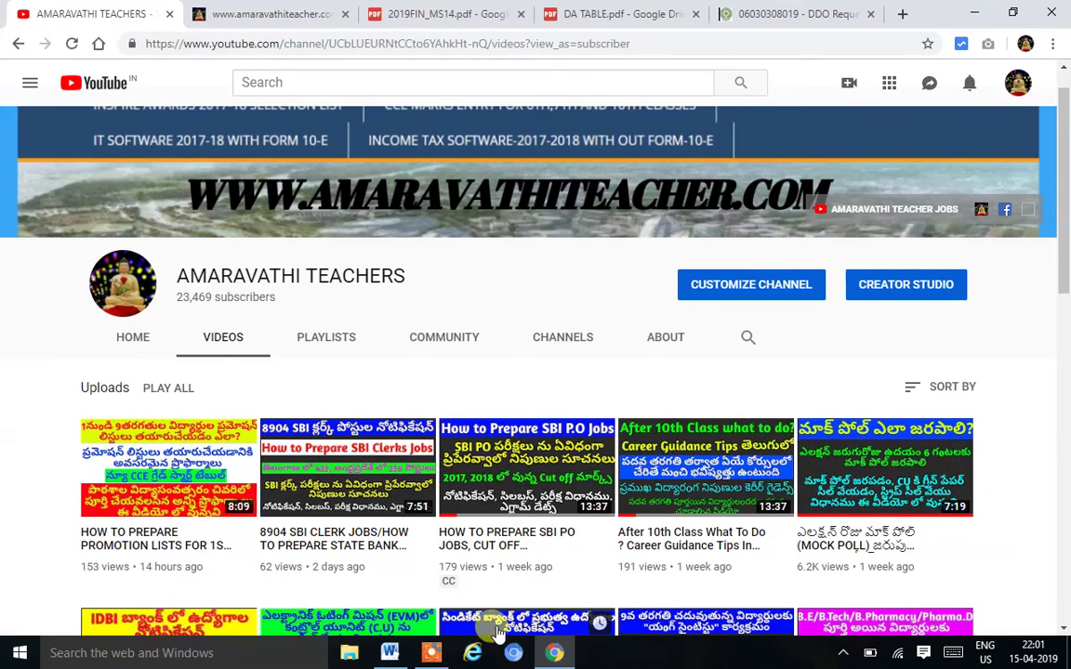
{"action": "left_click", "coordinate": [433, 653]}
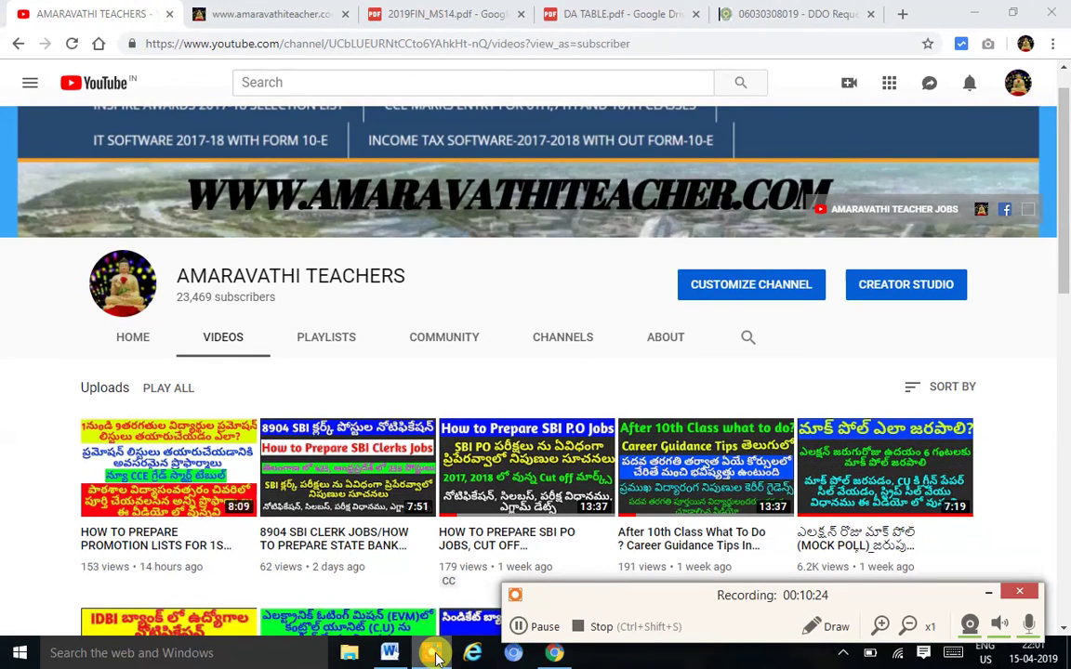